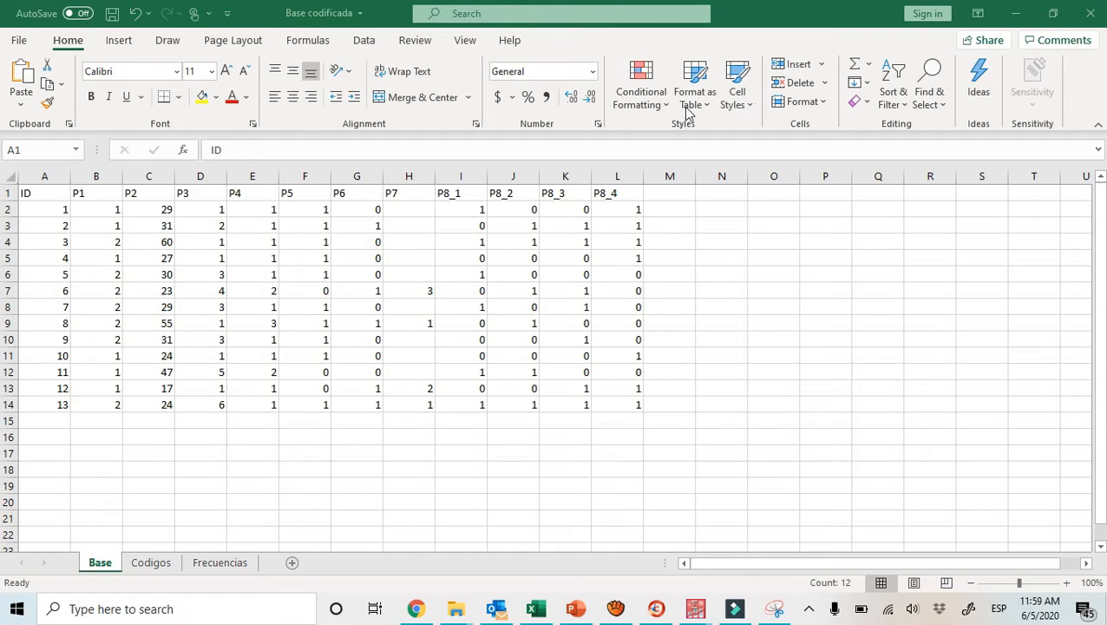
Review the P1 gender coding on the Codigos sheet and the layout of Tabla 1 on the Frecuencias sheet
{"action": "left_click", "coordinate": [217, 564]}
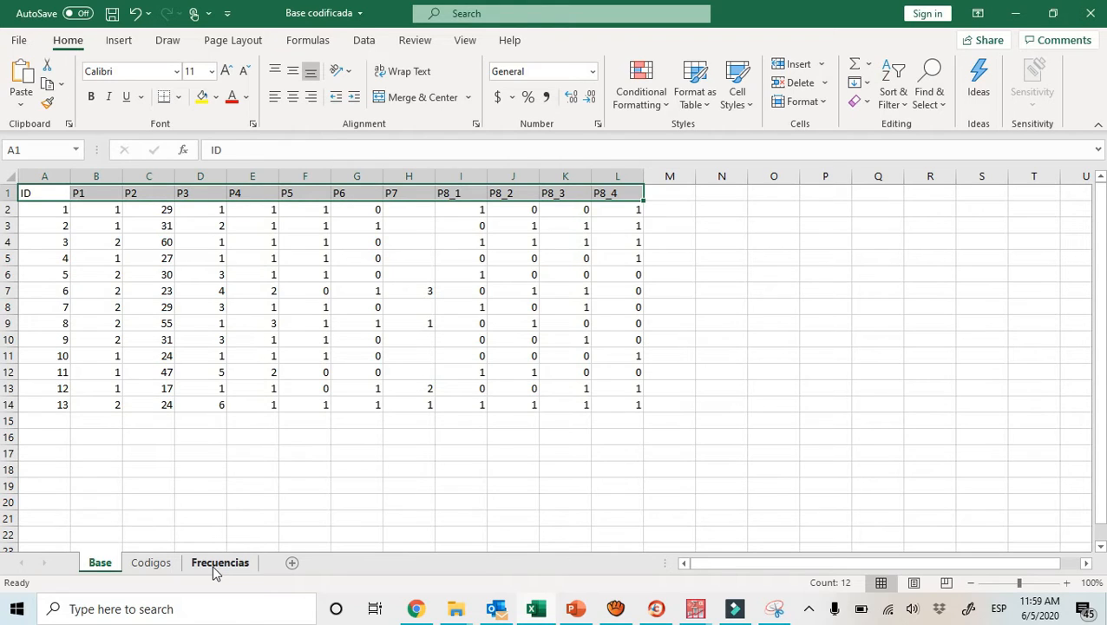
{"action": "left_click", "coordinate": [151, 563]}
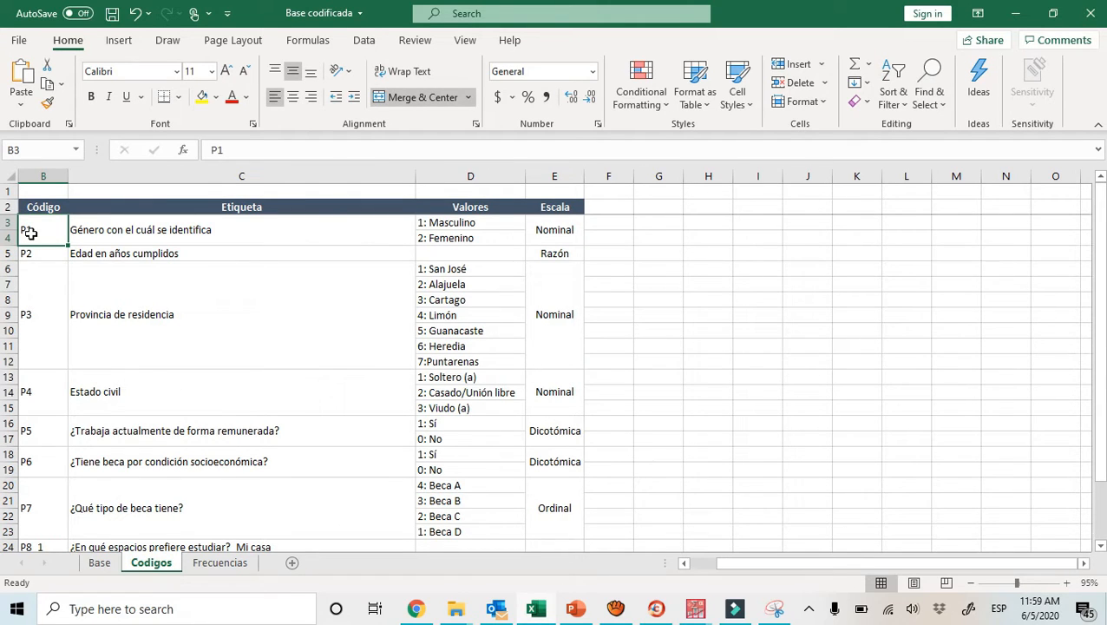
{"action": "left_click", "coordinate": [98, 239]}
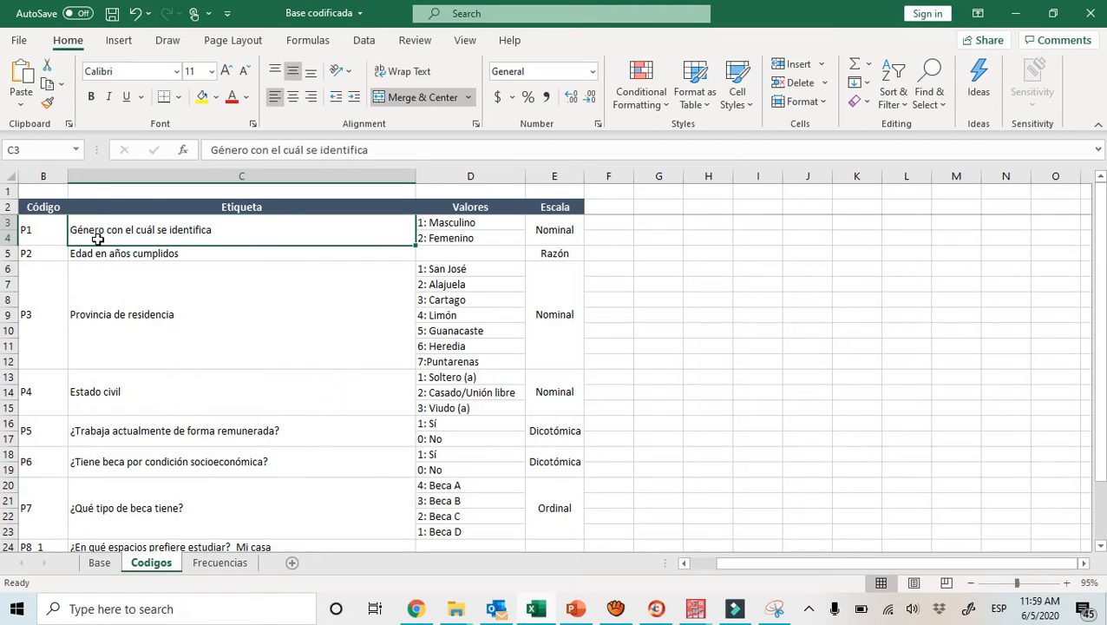
{"action": "key", "text": "Right"}
{"action": "key", "text": "Right"}
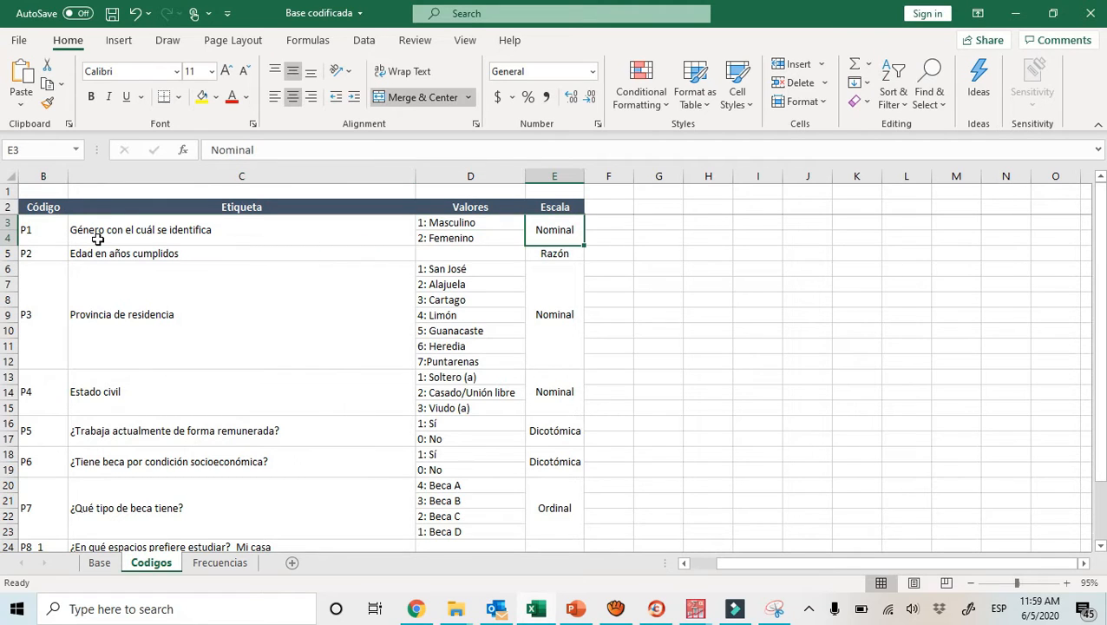
{"action": "left_click", "coordinate": [211, 564]}
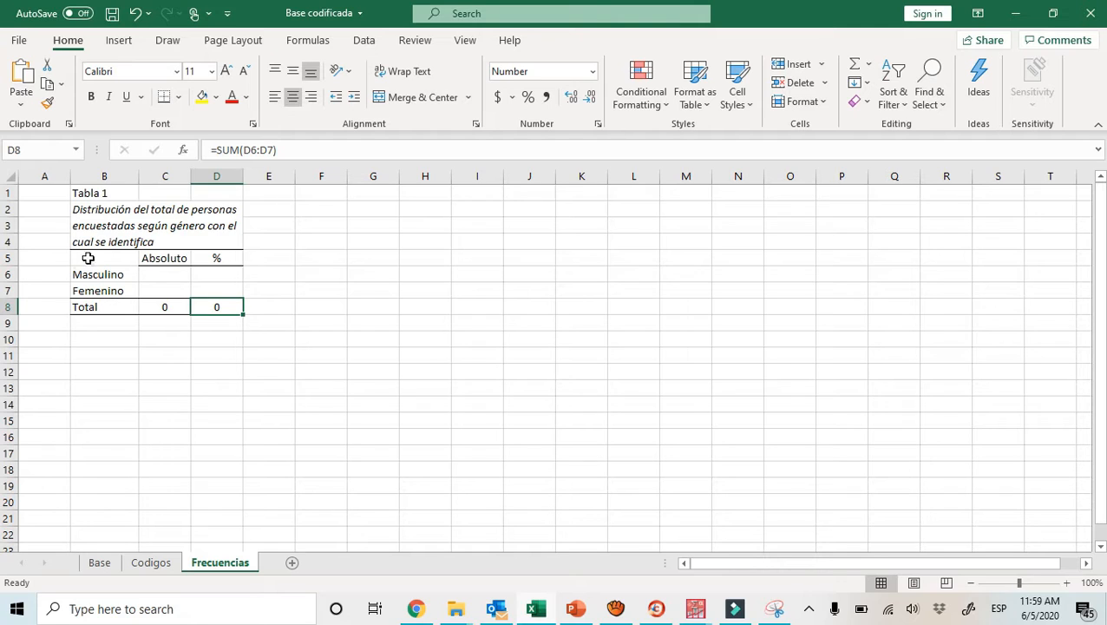
{"action": "left_click", "coordinate": [95, 273]}
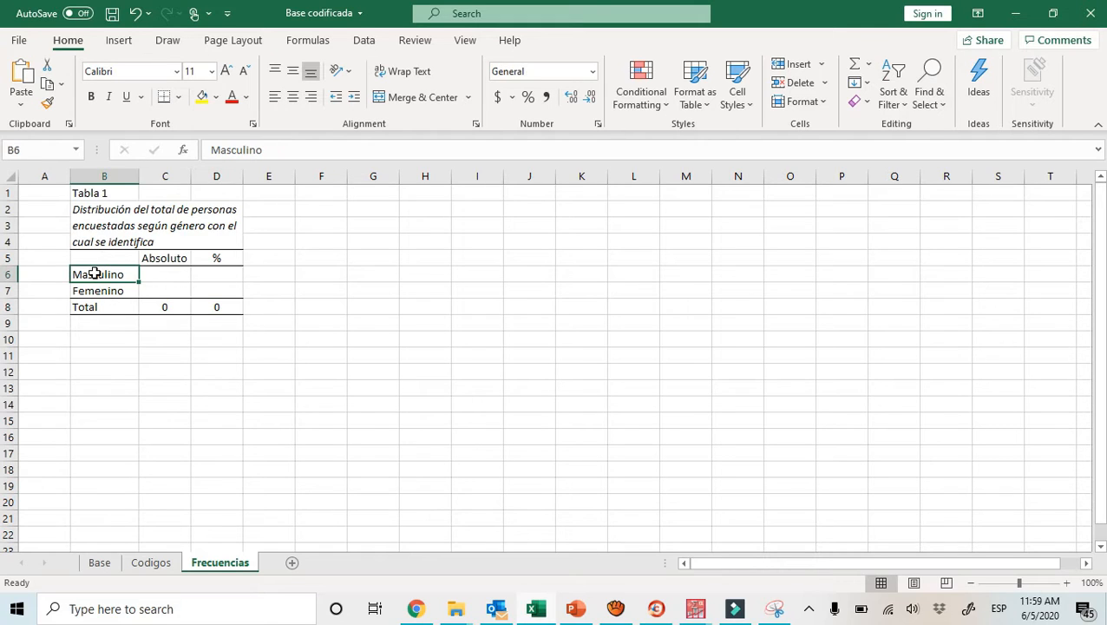
{"action": "key", "text": "Down"}
{"action": "key", "text": "Up"}
Add filters to the header row of the data on the Base sheet
{"action": "left_click", "coordinate": [99, 562]}
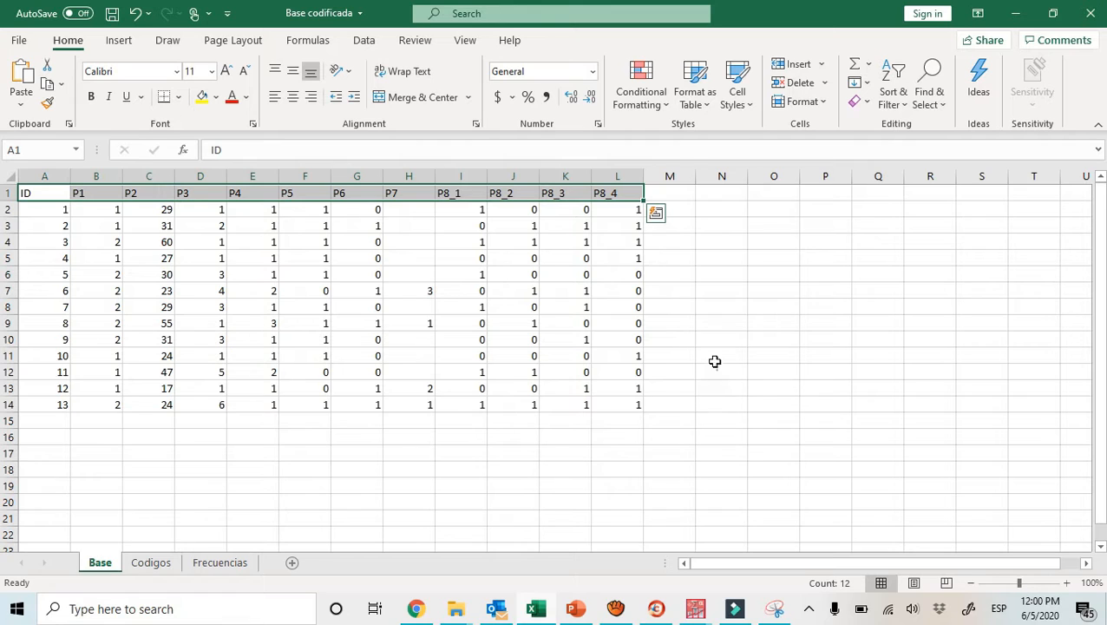
{"action": "left_click", "coordinate": [902, 107]}
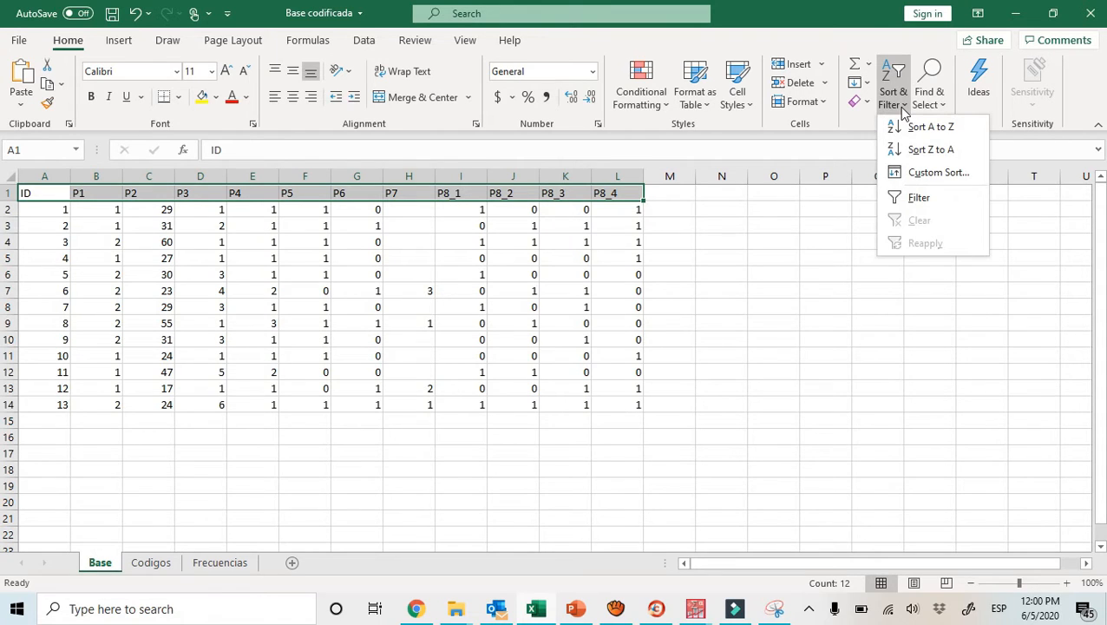
{"action": "left_click", "coordinate": [916, 198]}
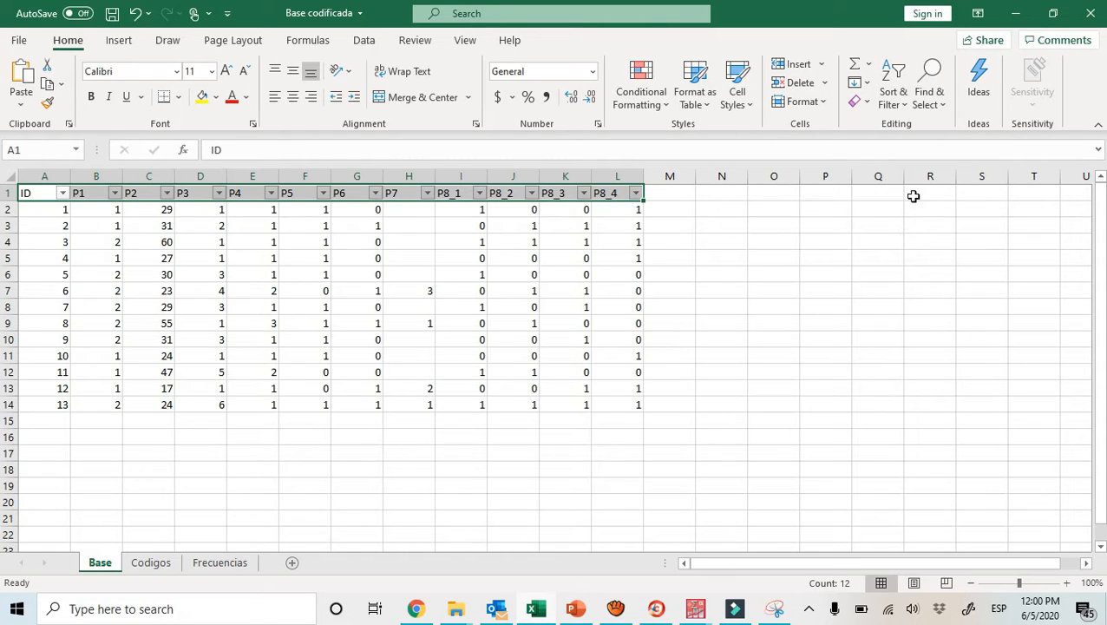
Filter the P1 column to show only records with the value 1
{"action": "left_click", "coordinate": [87, 191]}
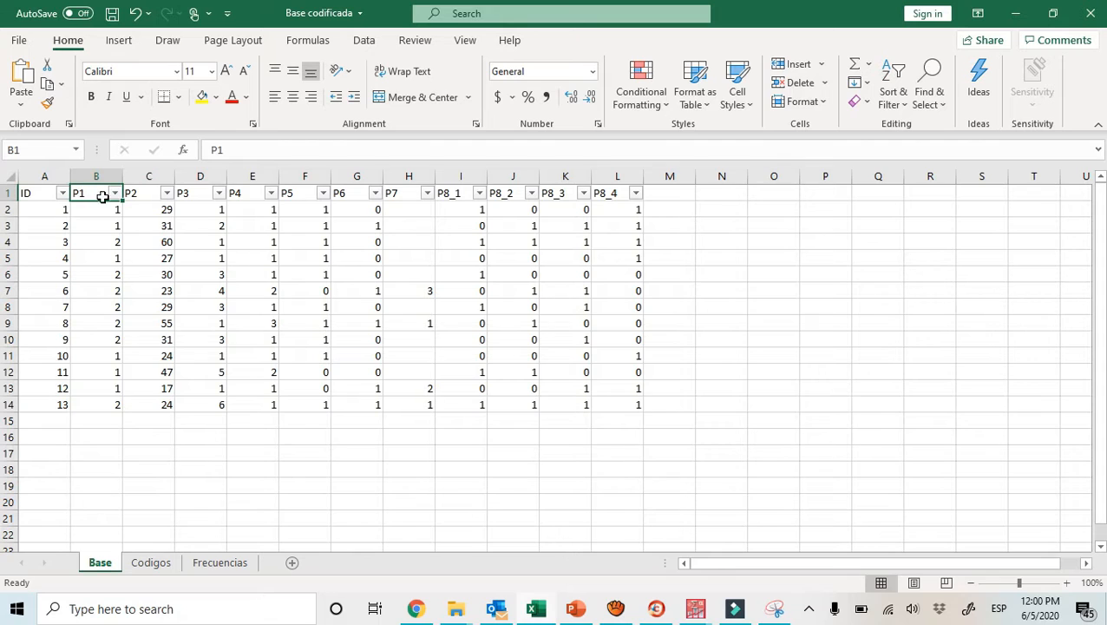
{"action": "left_click", "coordinate": [115, 194]}
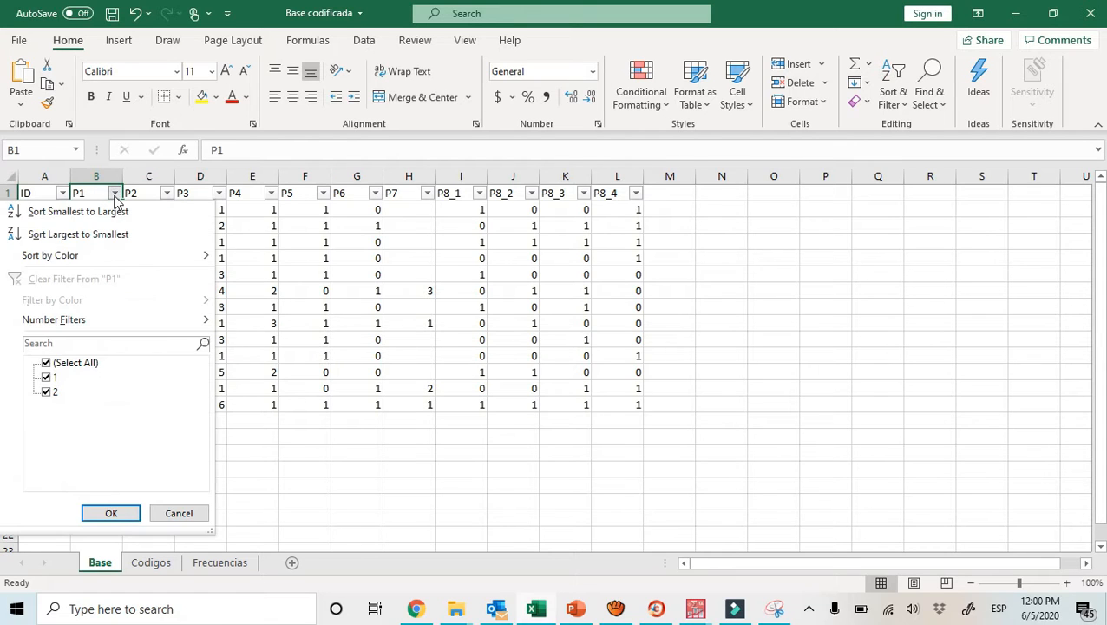
{"action": "left_click", "coordinate": [46, 364]}
{"action": "left_click", "coordinate": [47, 379]}
{"action": "left_click", "coordinate": [111, 513]}
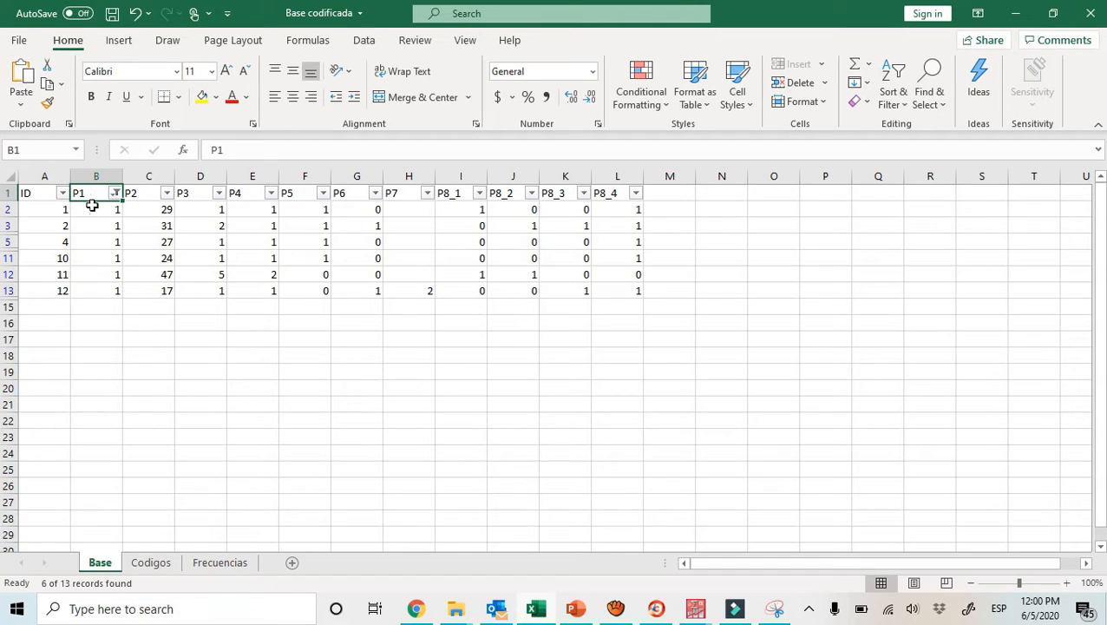
Count the filtered P1 entries and enter 6 as the Masculino absolute frequency in cell C6 of Frecuencias
{"action": "left_click_drag", "start_coordinate": [91, 209], "coordinate": [92, 291]}
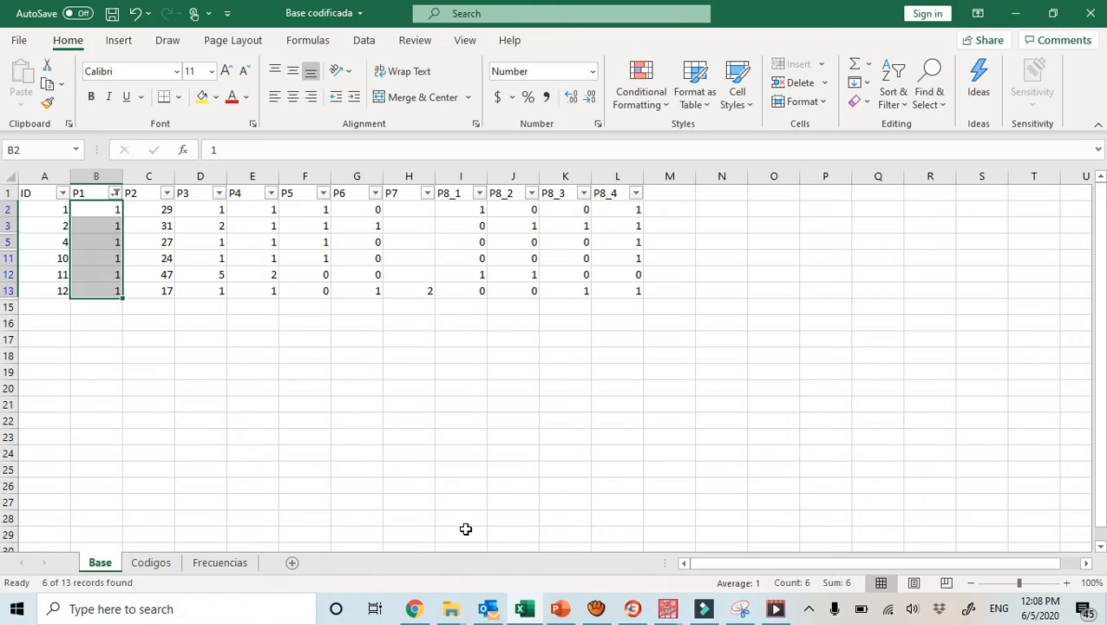
{"action": "left_click", "coordinate": [209, 566]}
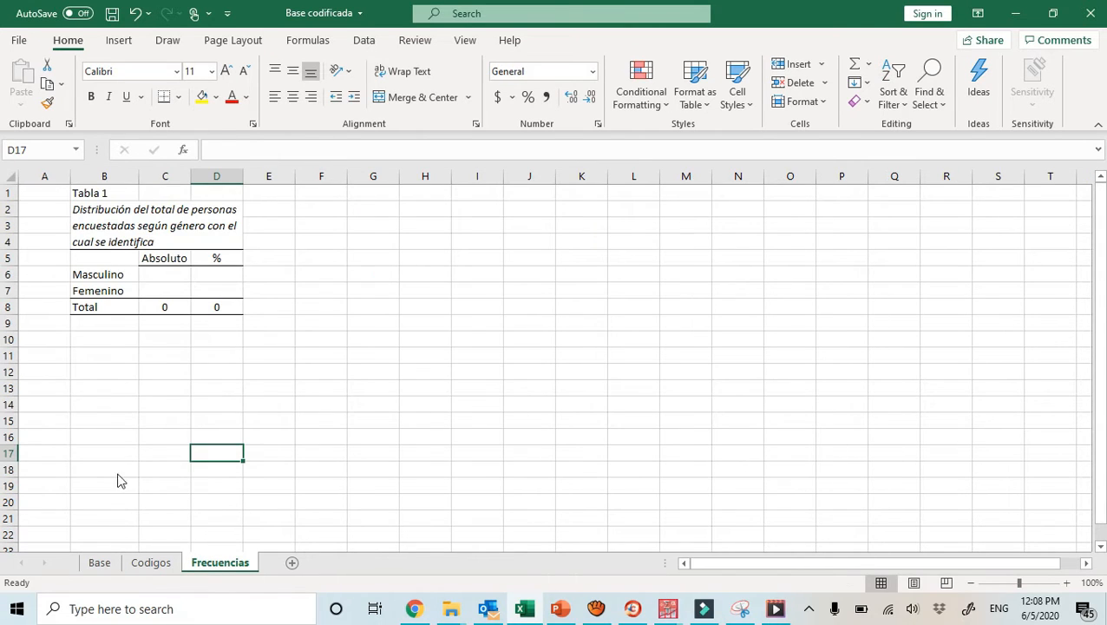
{"action": "left_click", "coordinate": [159, 273]}
{"action": "type", "text": "6"}
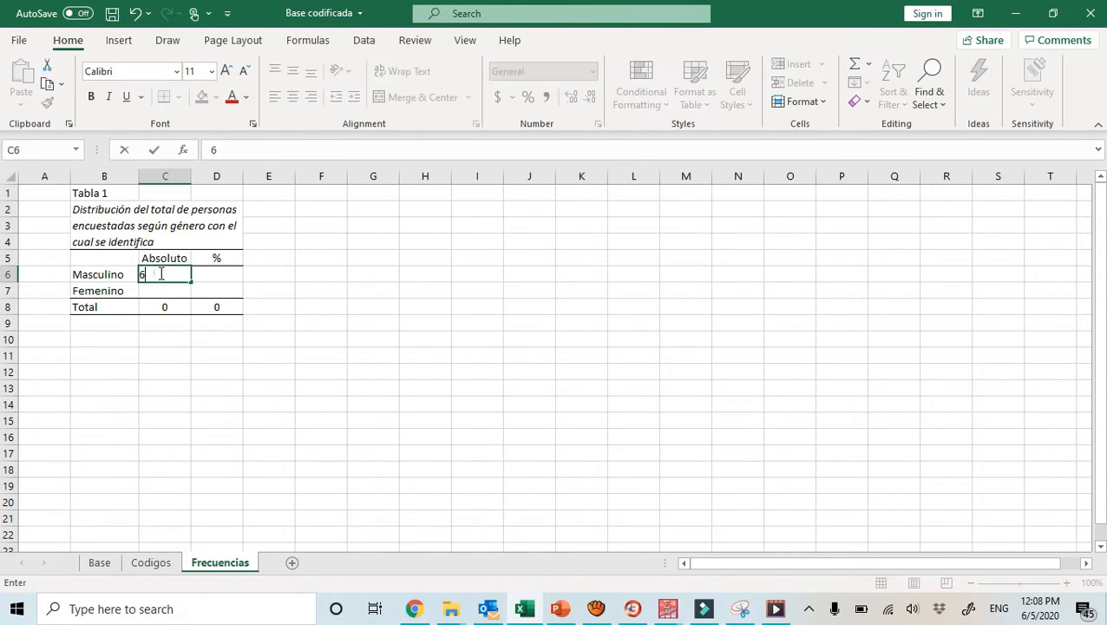
{"action": "key", "text": "Return"}
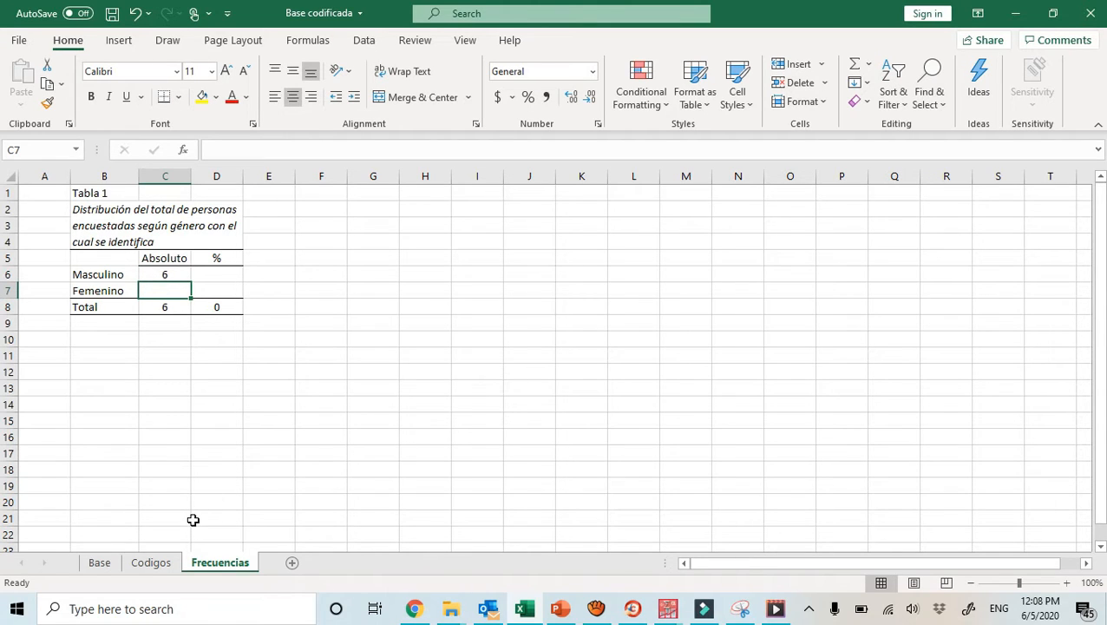
Change the P1 filter on the Base sheet to show only records with the value 2
{"action": "left_click", "coordinate": [103, 563]}
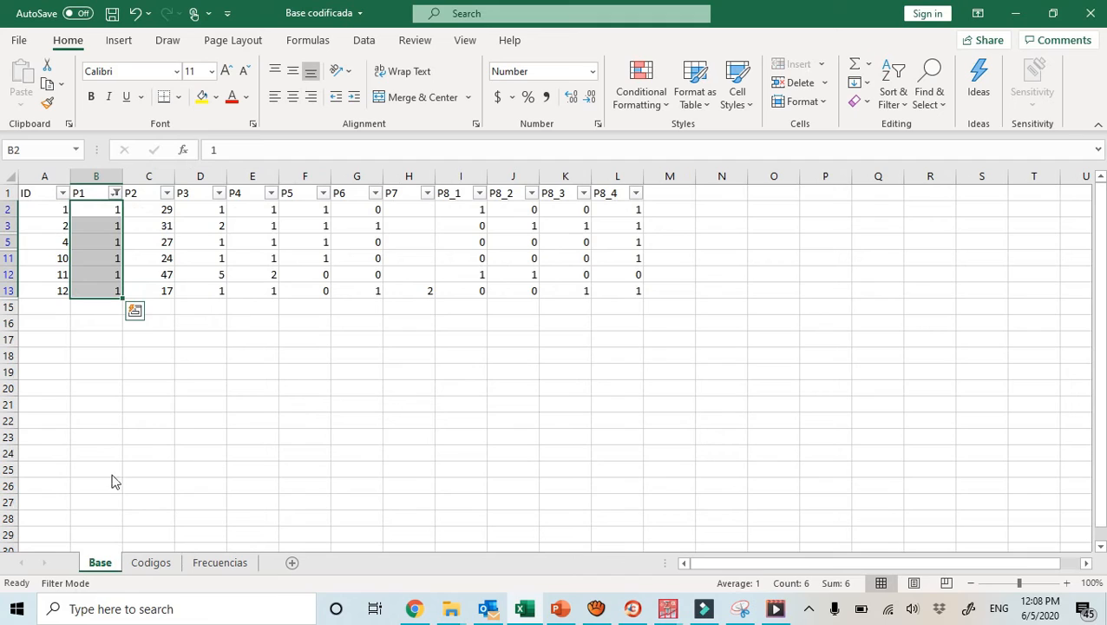
{"action": "left_click", "coordinate": [115, 192]}
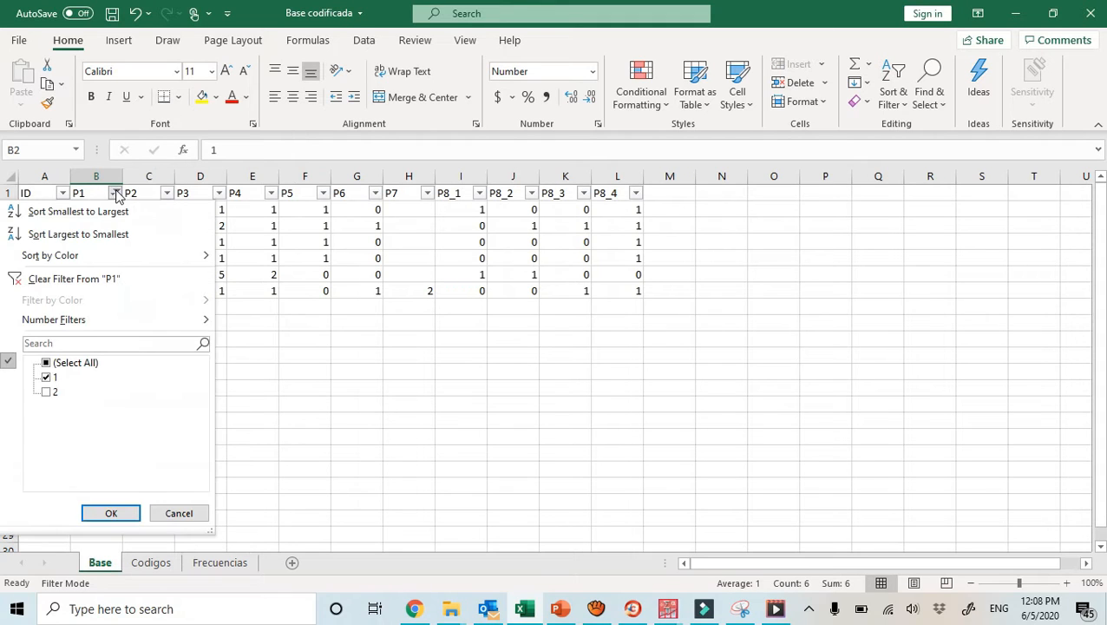
{"action": "left_click", "coordinate": [46, 391]}
{"action": "left_click", "coordinate": [47, 378]}
{"action": "left_click", "coordinate": [107, 513]}
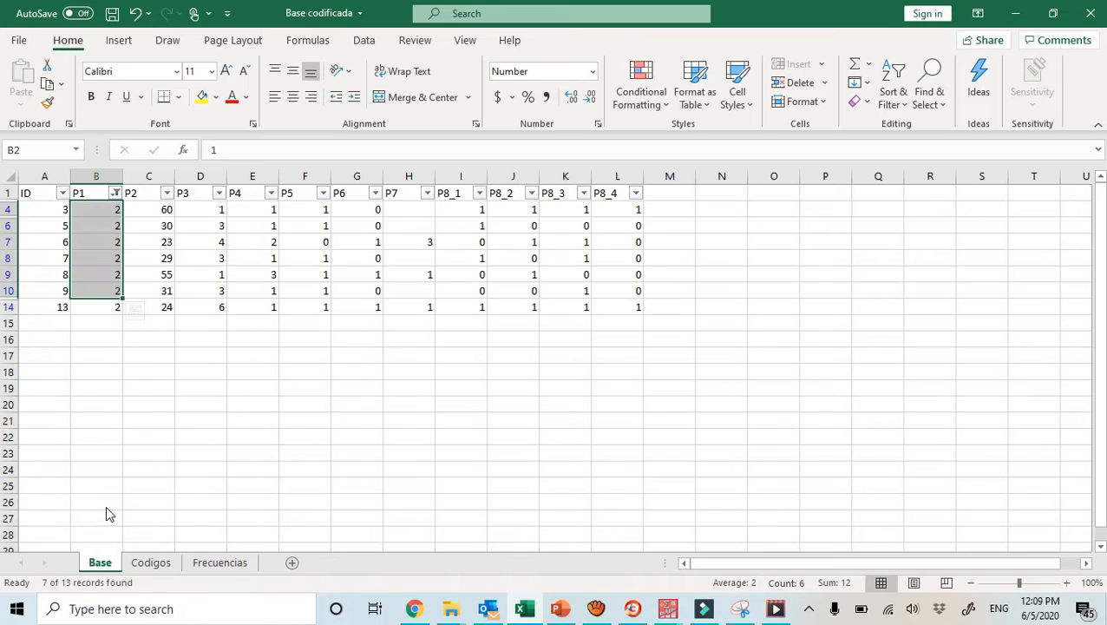
Count the filtered P1 entries and enter 7 as the Femenino absolute frequency in cell C7 of Frecuencias
{"action": "left_click", "coordinate": [98, 210]}
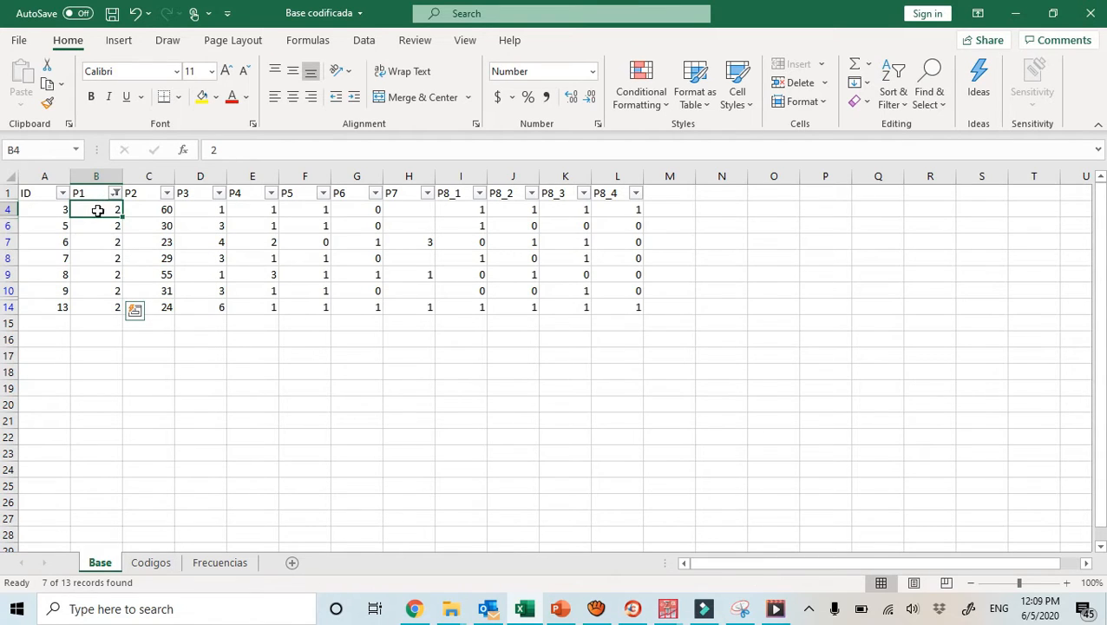
{"action": "left_click_drag", "start_coordinate": [98, 210], "coordinate": [93, 313]}
{"action": "left_click", "coordinate": [82, 207]}
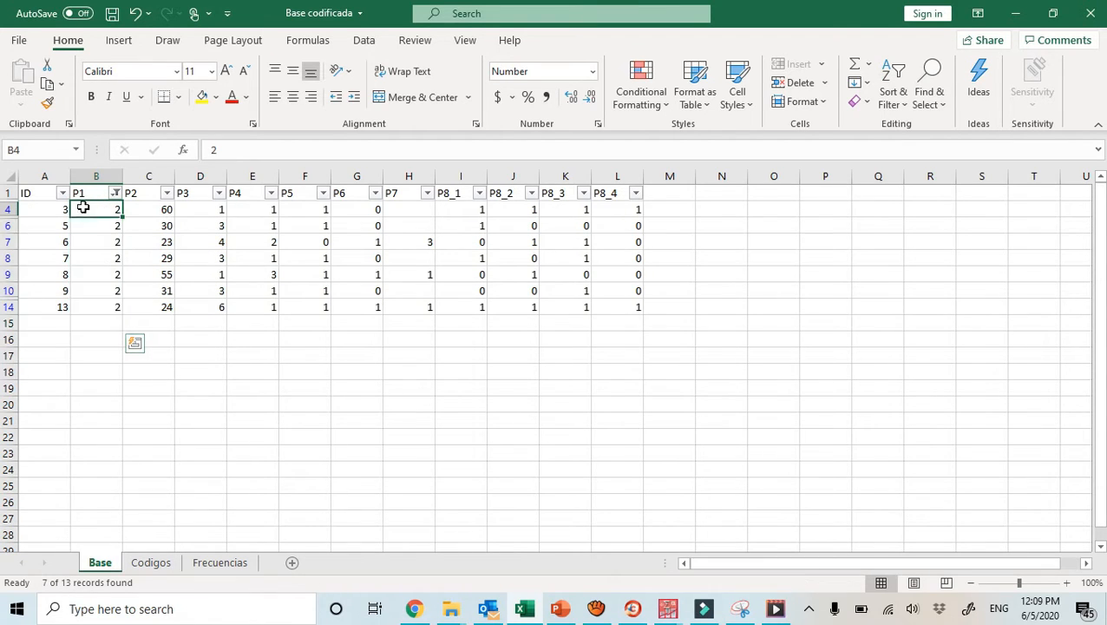
{"action": "left_click_drag", "start_coordinate": [82, 207], "coordinate": [89, 304]}
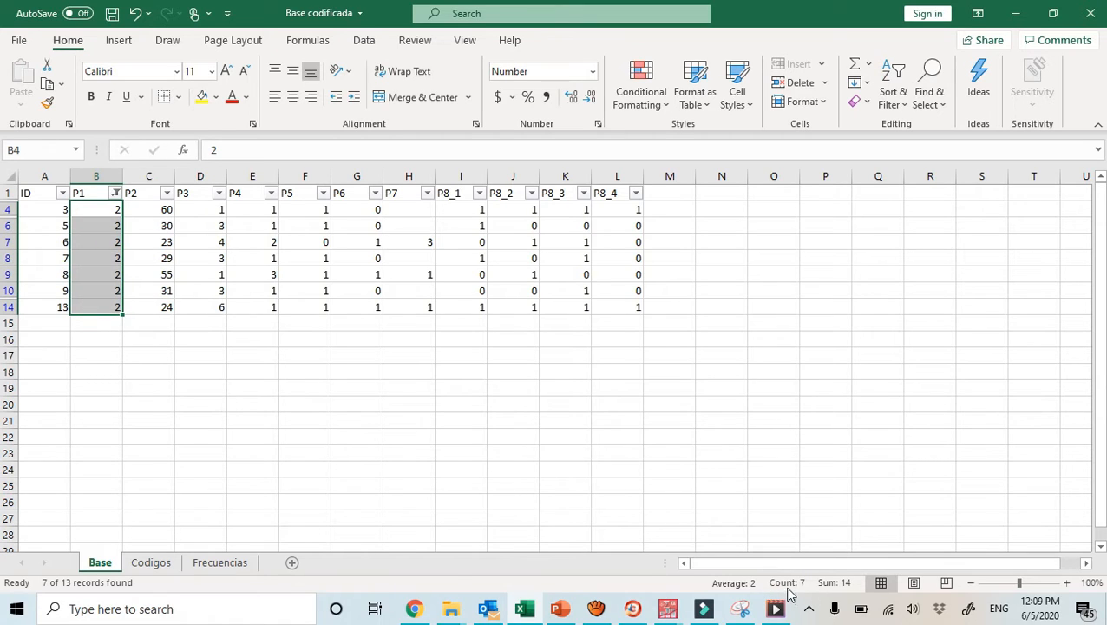
{"action": "left_click", "coordinate": [226, 563]}
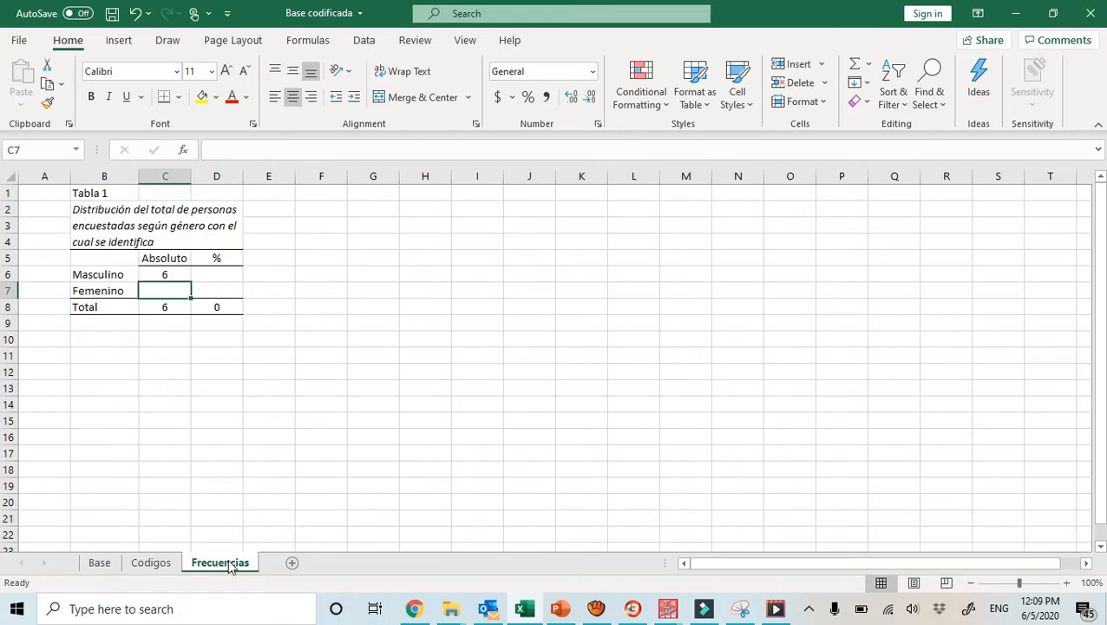
{"action": "type", "text": "7"}
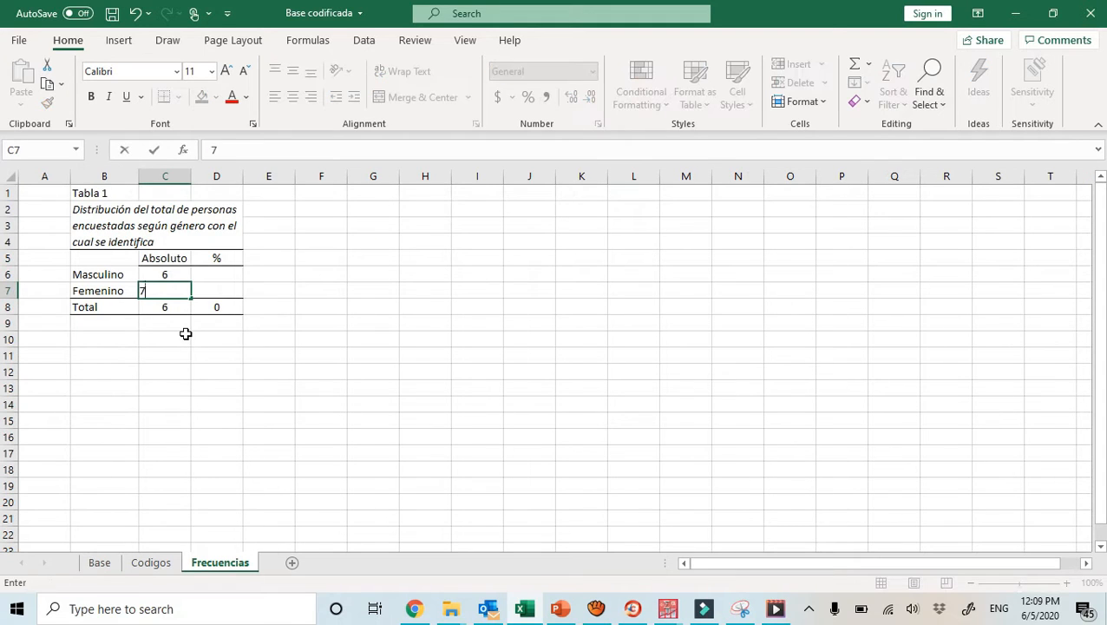
{"action": "key", "text": "Tab"}
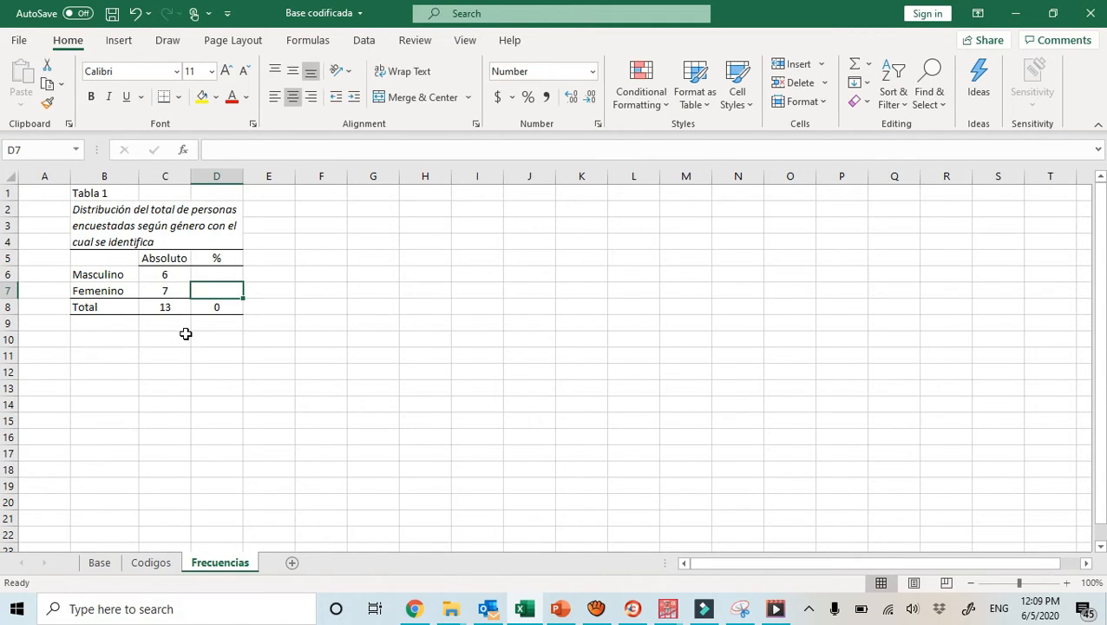
Inspect the sum formula behind the absolute total in cell C8
{"action": "left_click", "coordinate": [162, 310]}
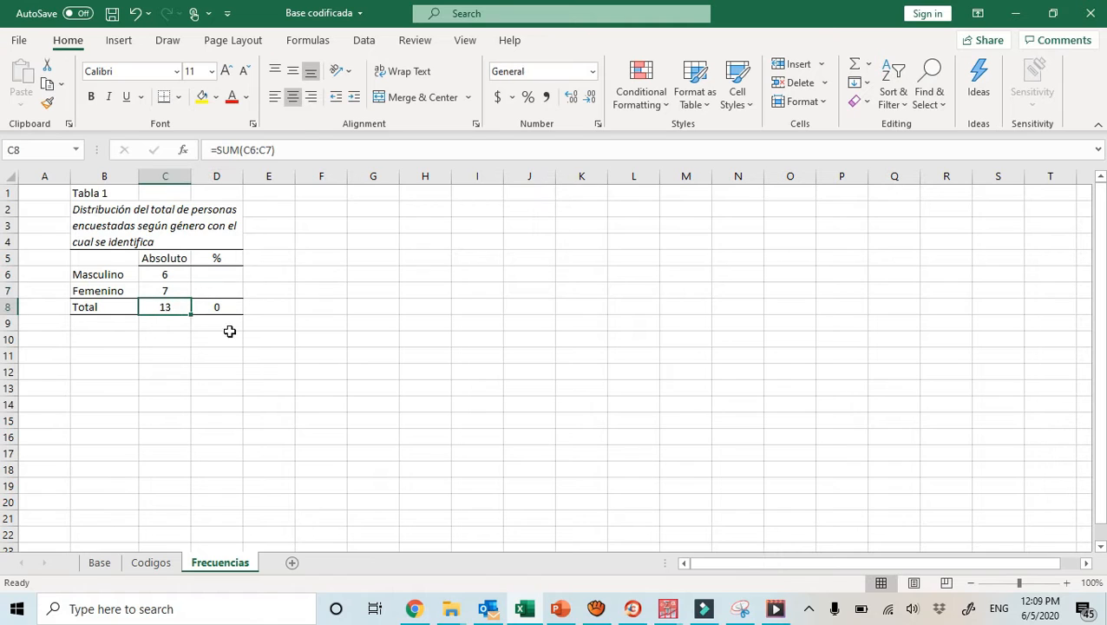
{"action": "left_click", "coordinate": [282, 150]}
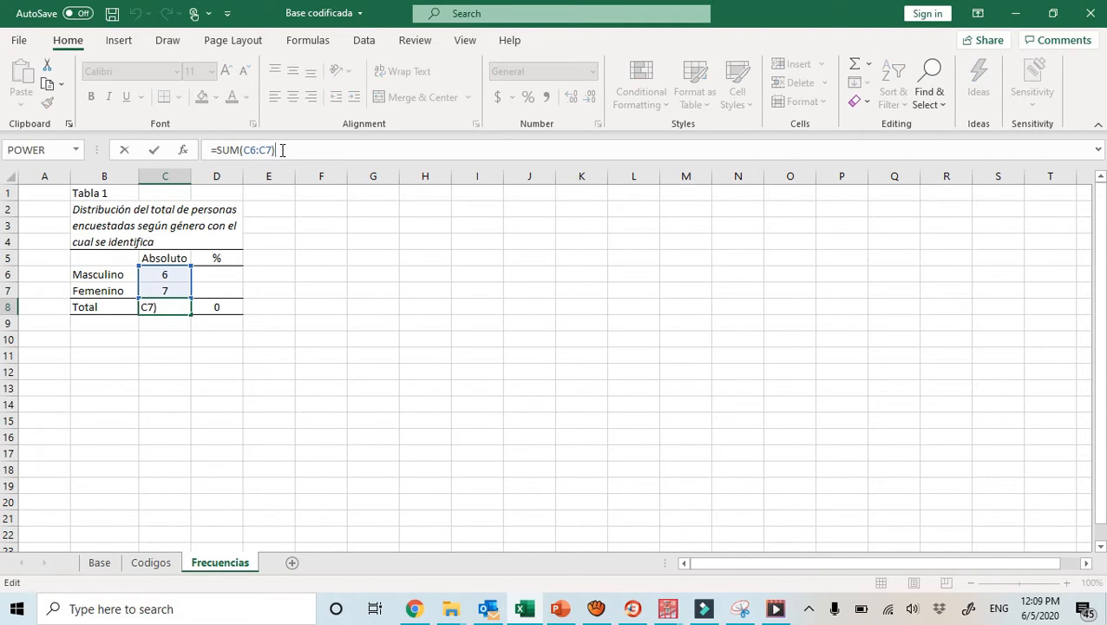
{"action": "key", "text": "Return"}
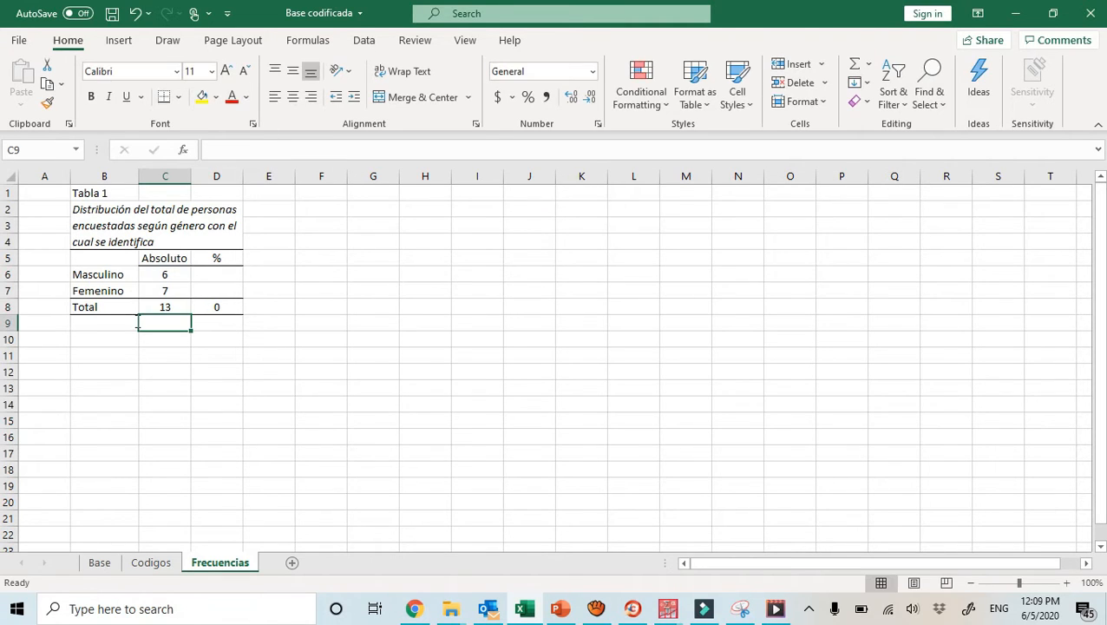
{"action": "left_click", "coordinate": [162, 306]}
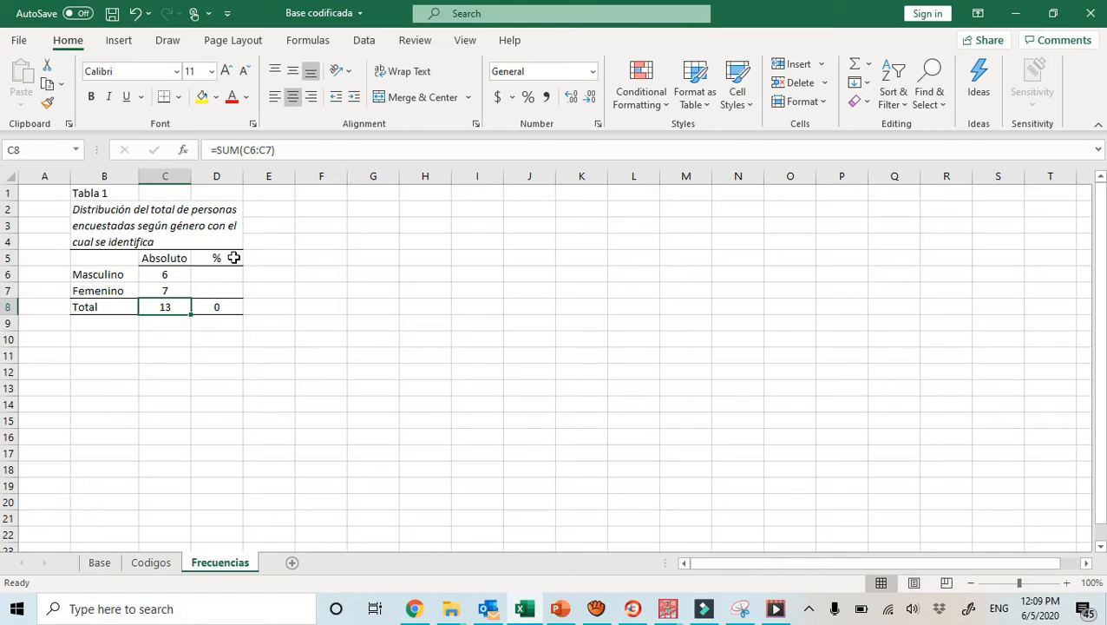
Calculate the Masculino percentage in cell D6 with the formula =(C6/C8)*100
{"action": "left_click", "coordinate": [225, 272]}
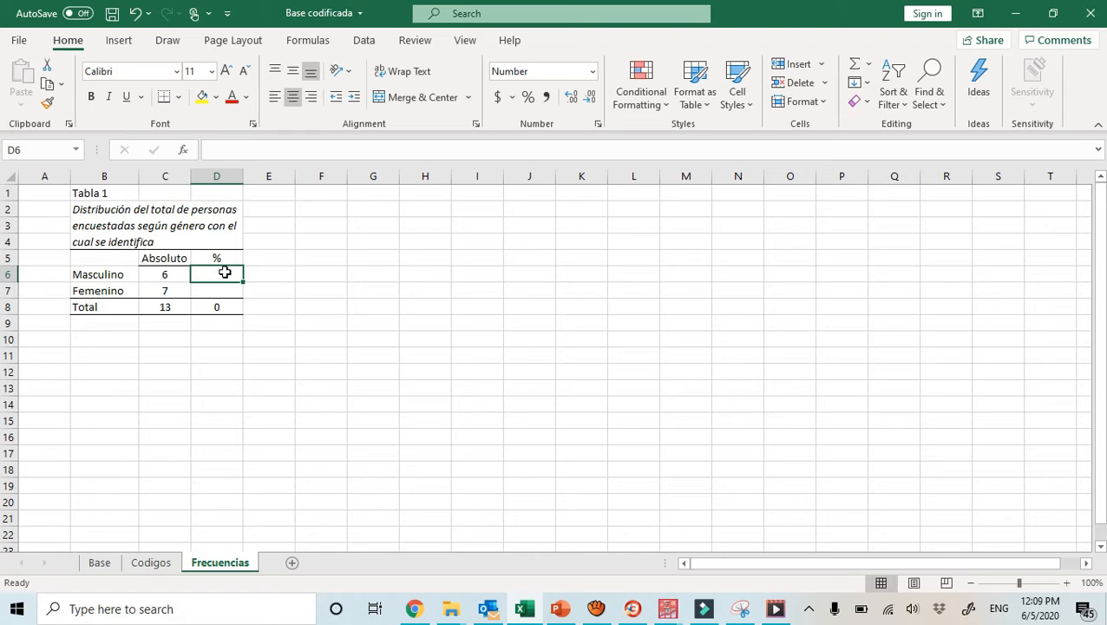
{"action": "type", "text": "="}
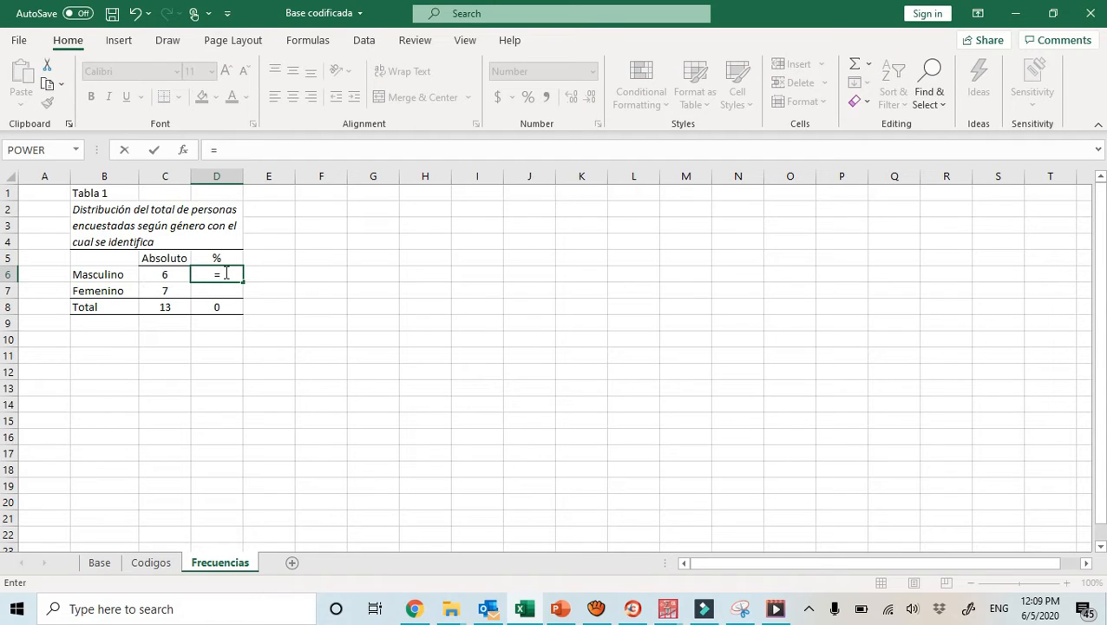
{"action": "type", "text": "("}
{"action": "left_click", "coordinate": [171, 274]}
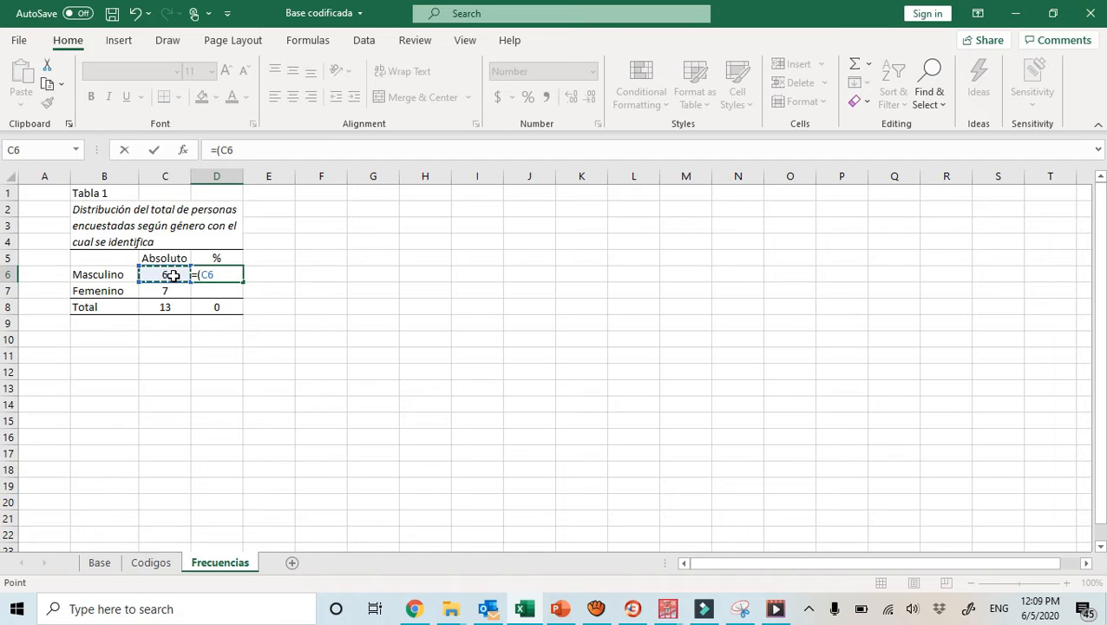
{"action": "type", "text": "/"}
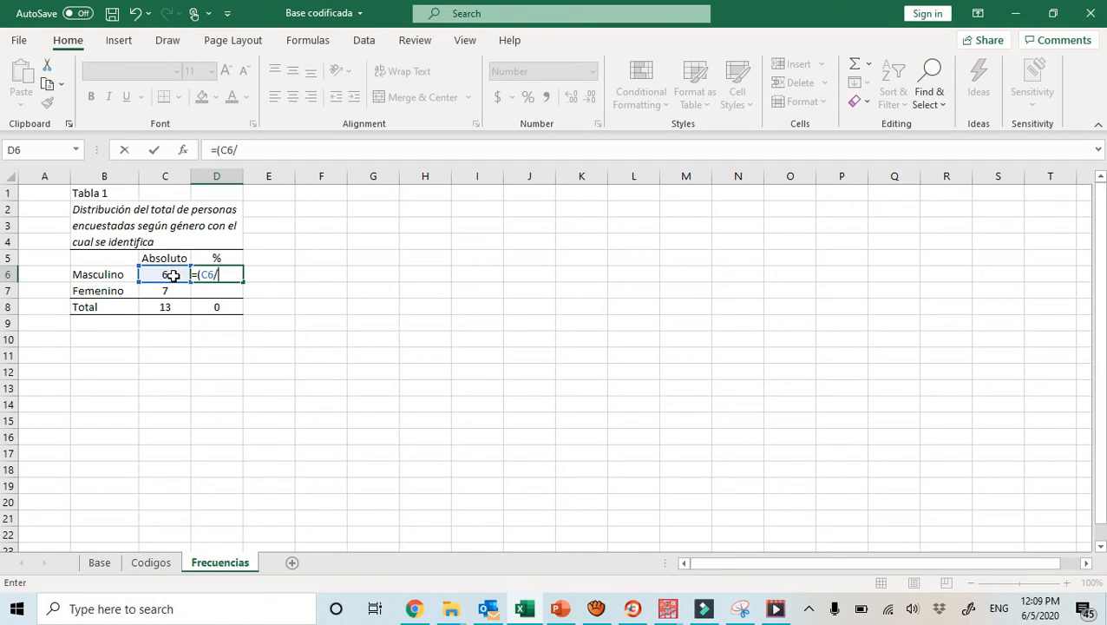
{"action": "left_click", "coordinate": [167, 308]}
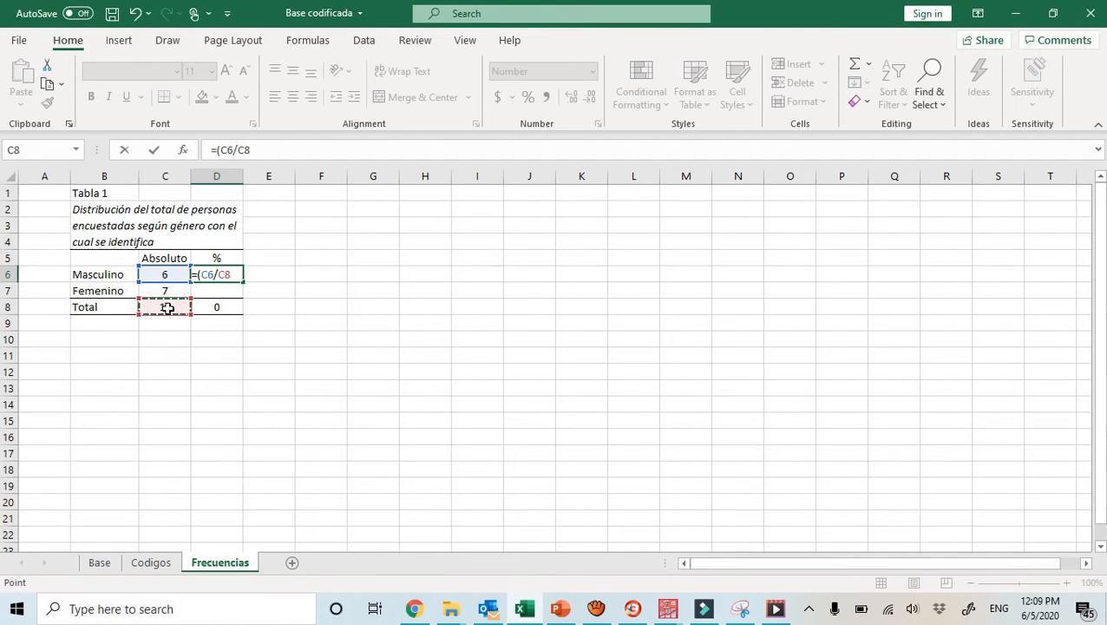
{"action": "type", "text": ")*100"}
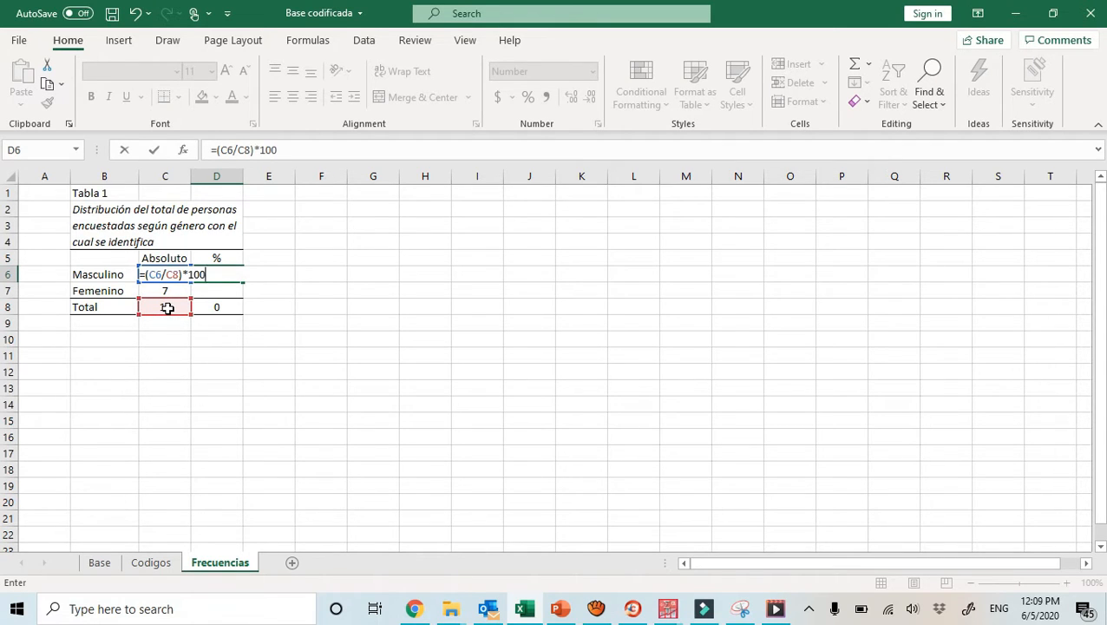
{"action": "key", "text": "Return"}
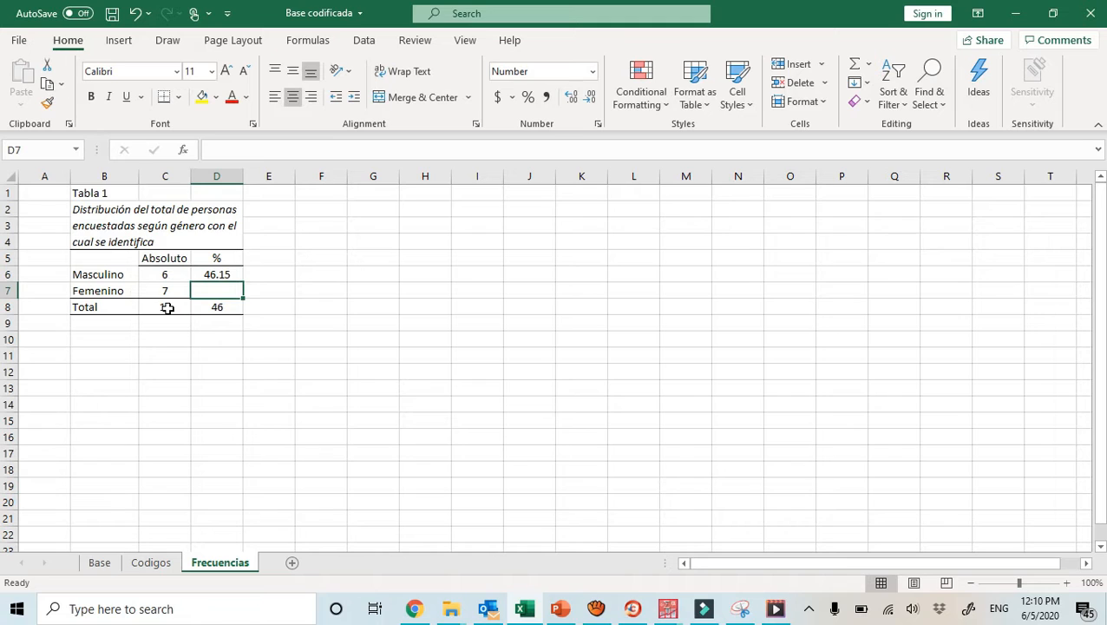
Calculate the Femenino percentage in cell D7 with =(C7/C8)*100 and check the percentage column against its total in D8
{"action": "type", "text": "="}
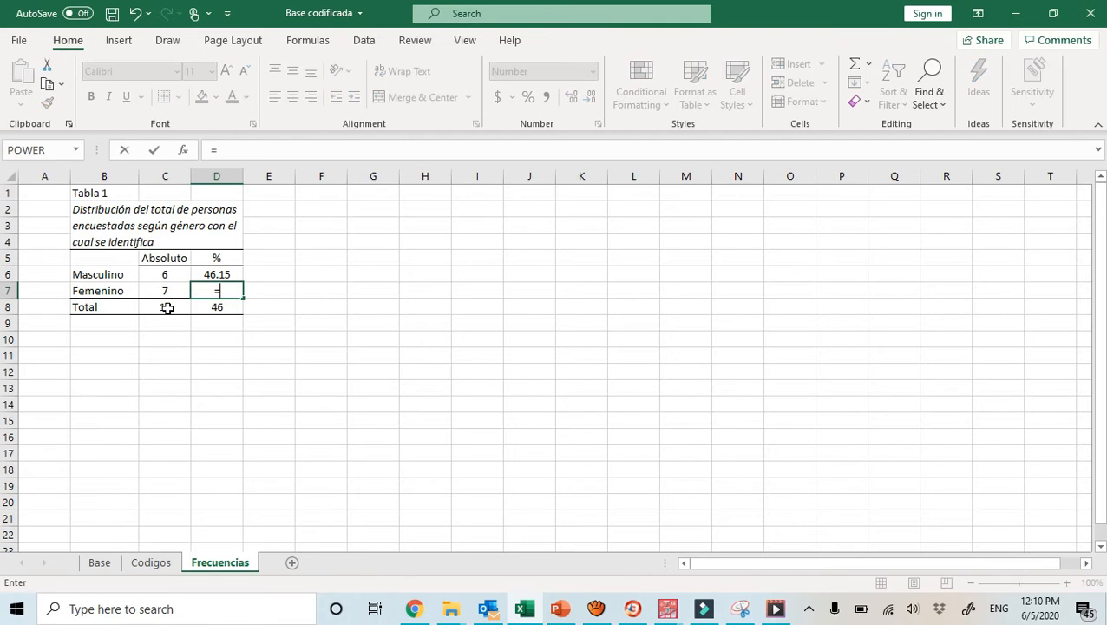
{"action": "type", "text": "("}
{"action": "left_click", "coordinate": [158, 291]}
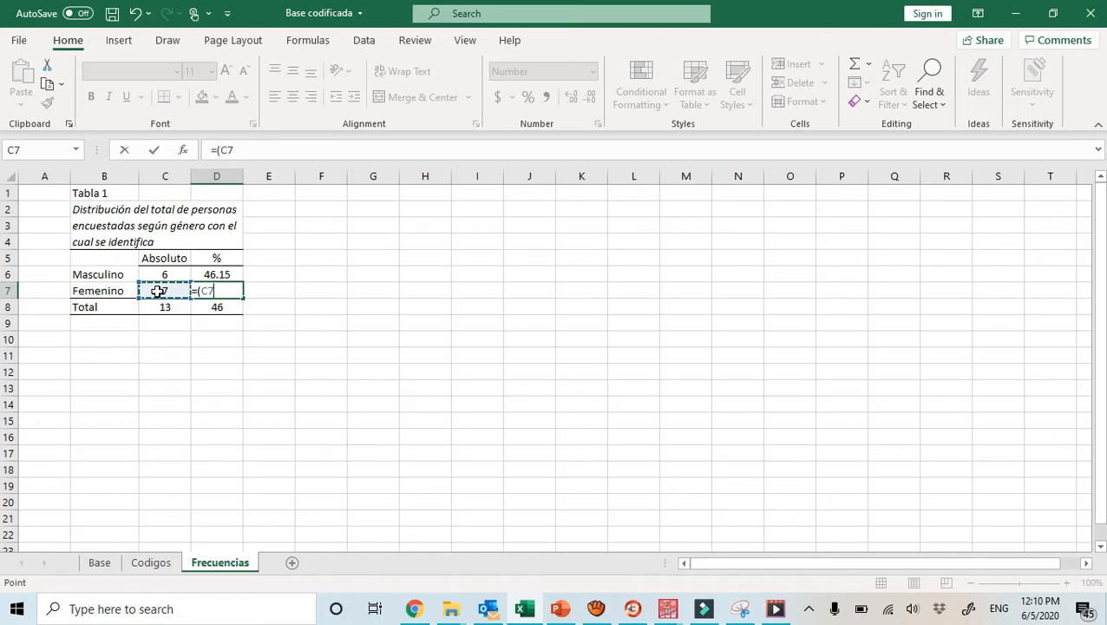
{"action": "type", "text": "/"}
{"action": "left_click", "coordinate": [159, 303]}
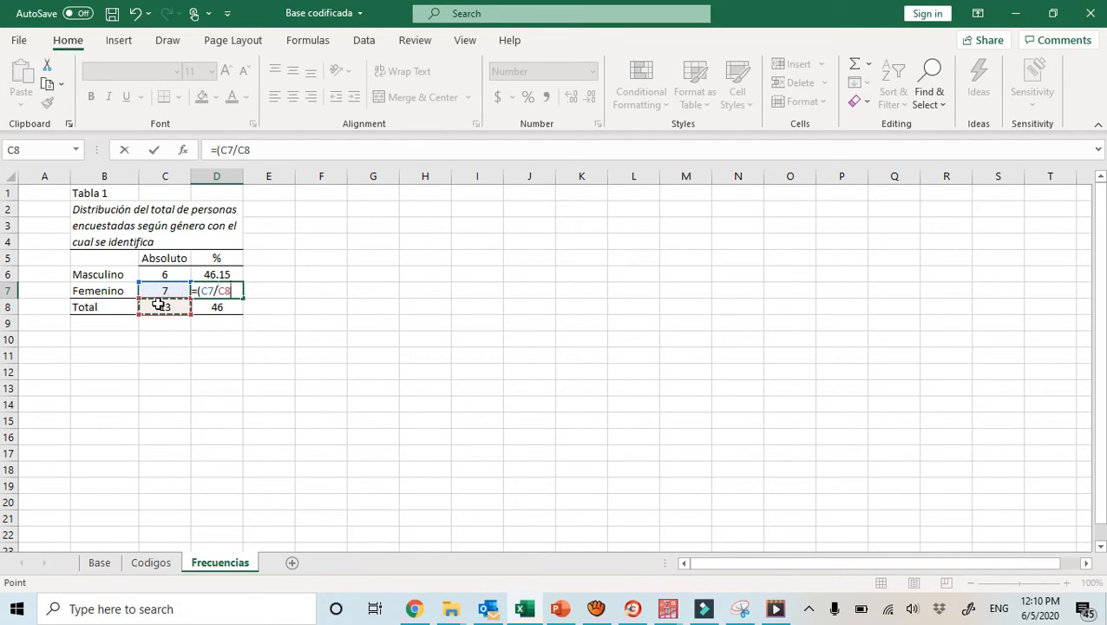
{"action": "type", "text": ")*100"}
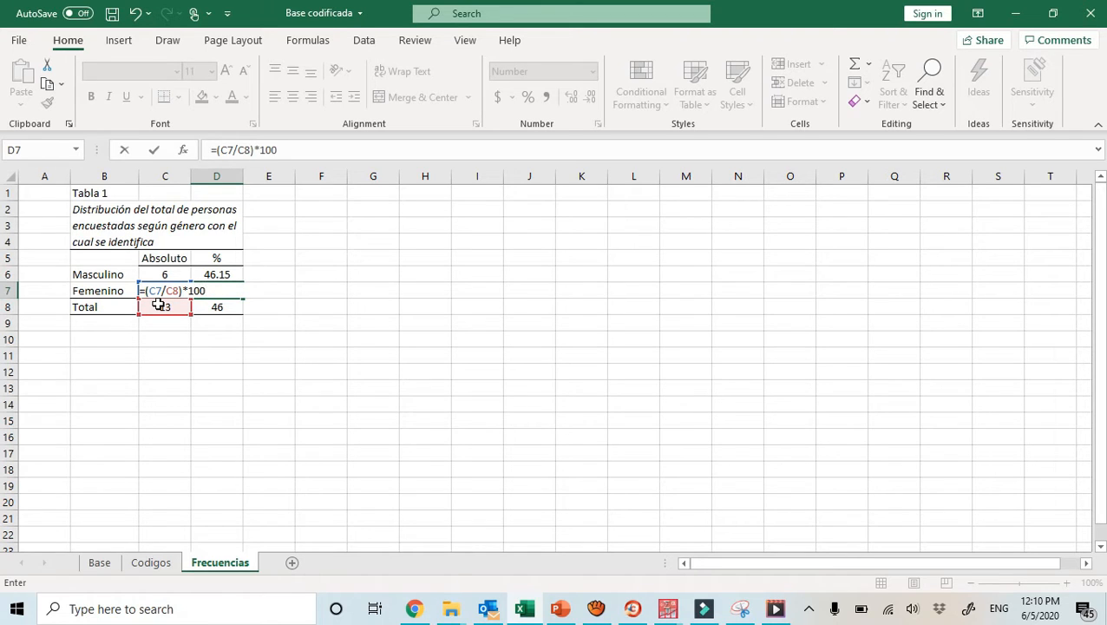
{"action": "key", "text": "Return"}
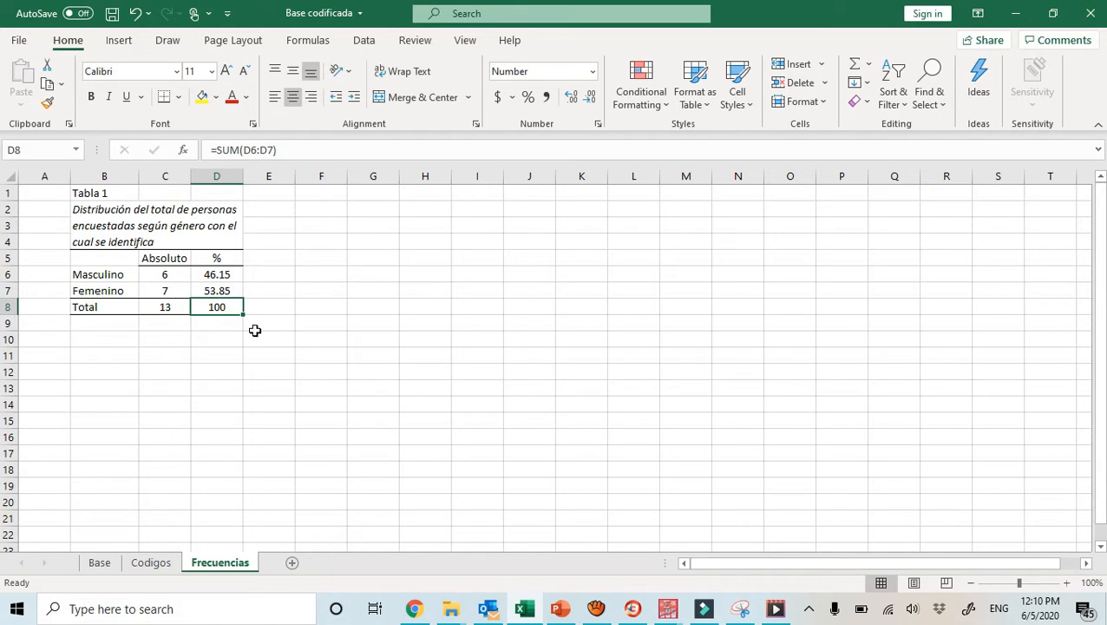
{"action": "left_click_drag", "start_coordinate": [230, 277], "coordinate": [226, 298]}
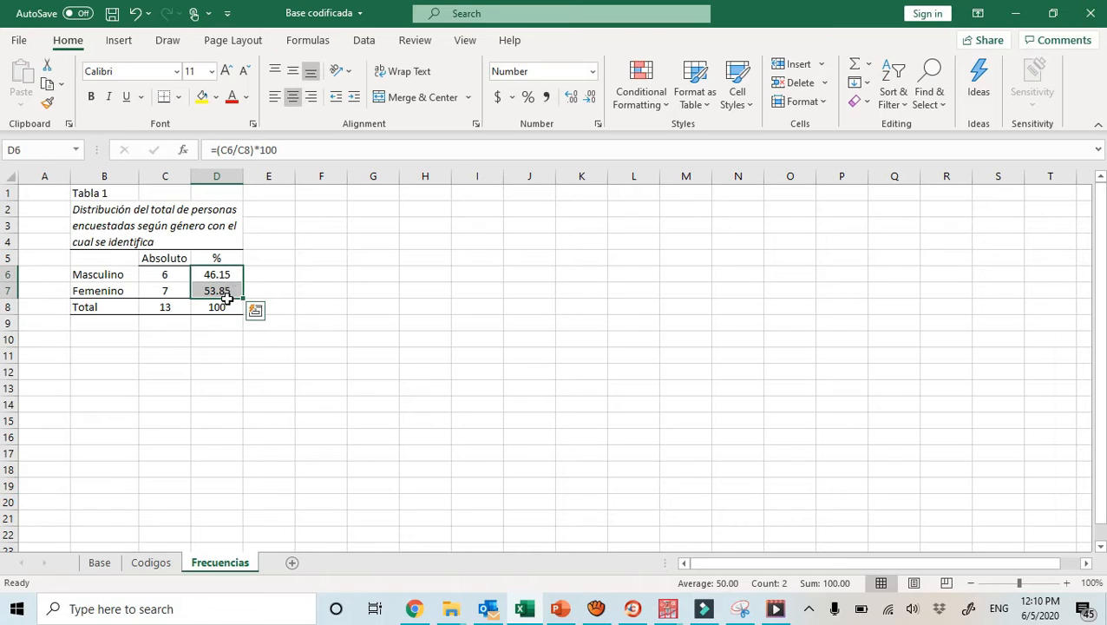
{"action": "left_click", "coordinate": [224, 305]}
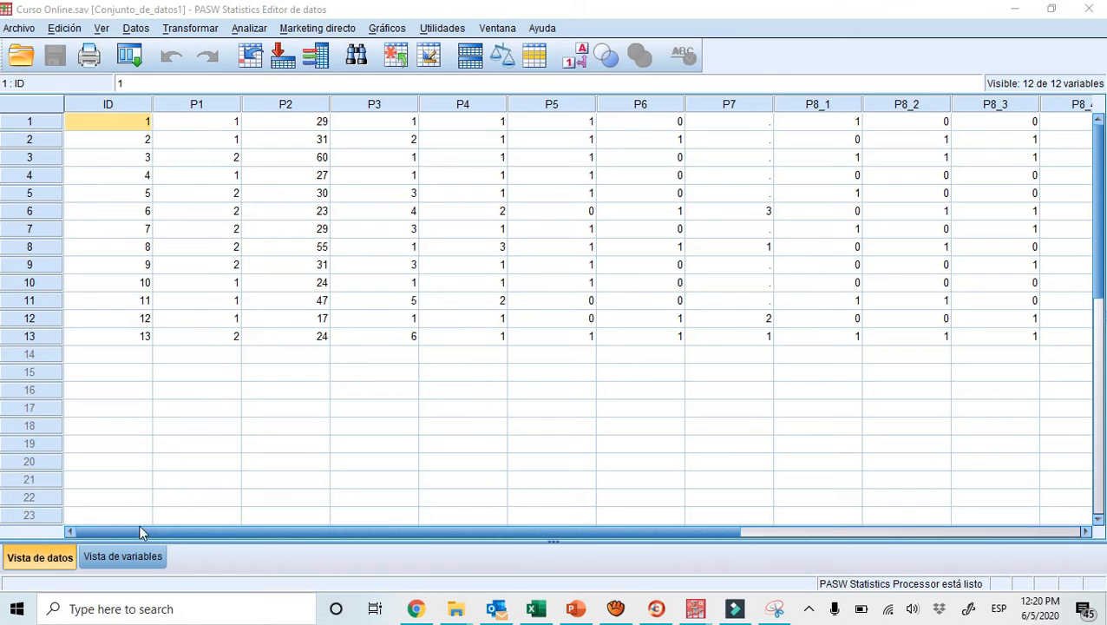
In PASW Statistics, show the variable view of Curso Online.sav and open the Frecuencias analysis, widening its dialog so the variable labels are readable
{"action": "left_click", "coordinate": [127, 555]}
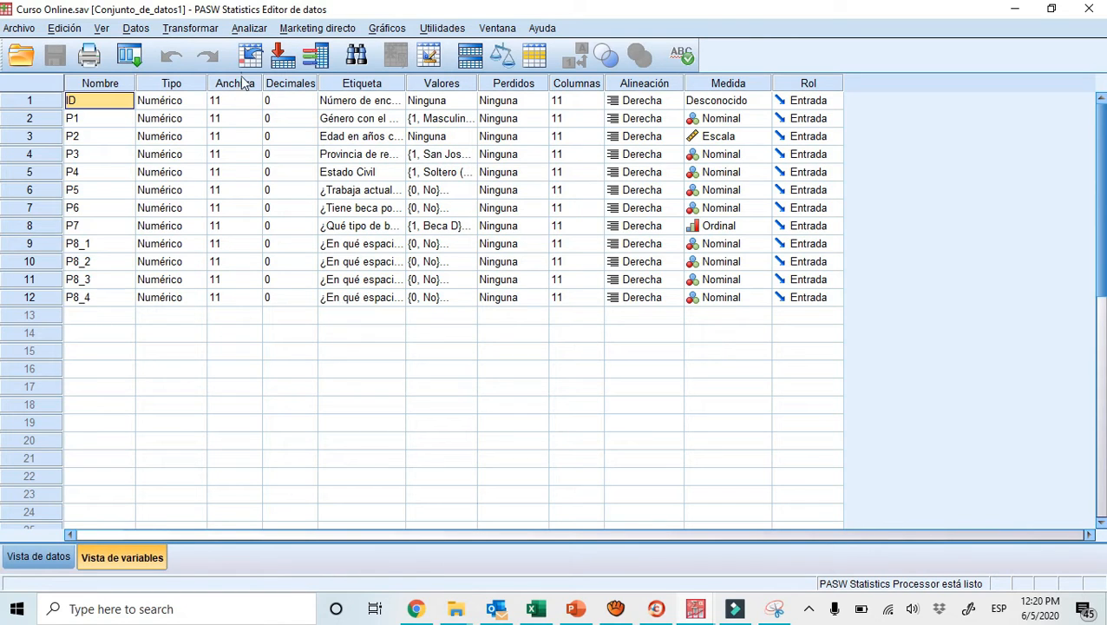
{"action": "left_click", "coordinate": [247, 27]}
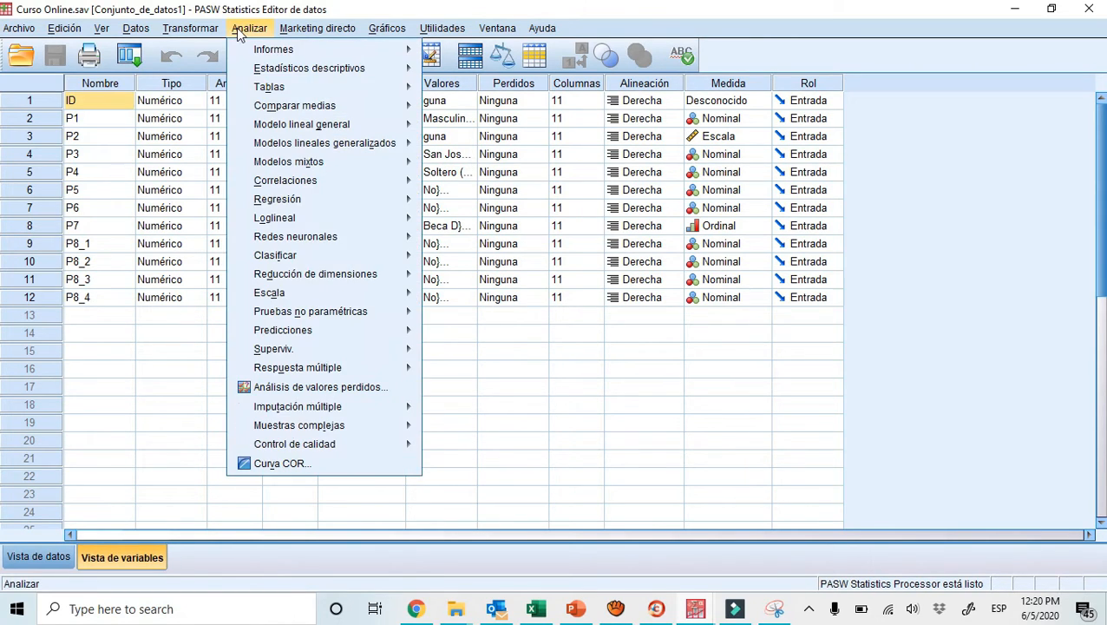
{"action": "mouse_move", "coordinate": [264, 74]}
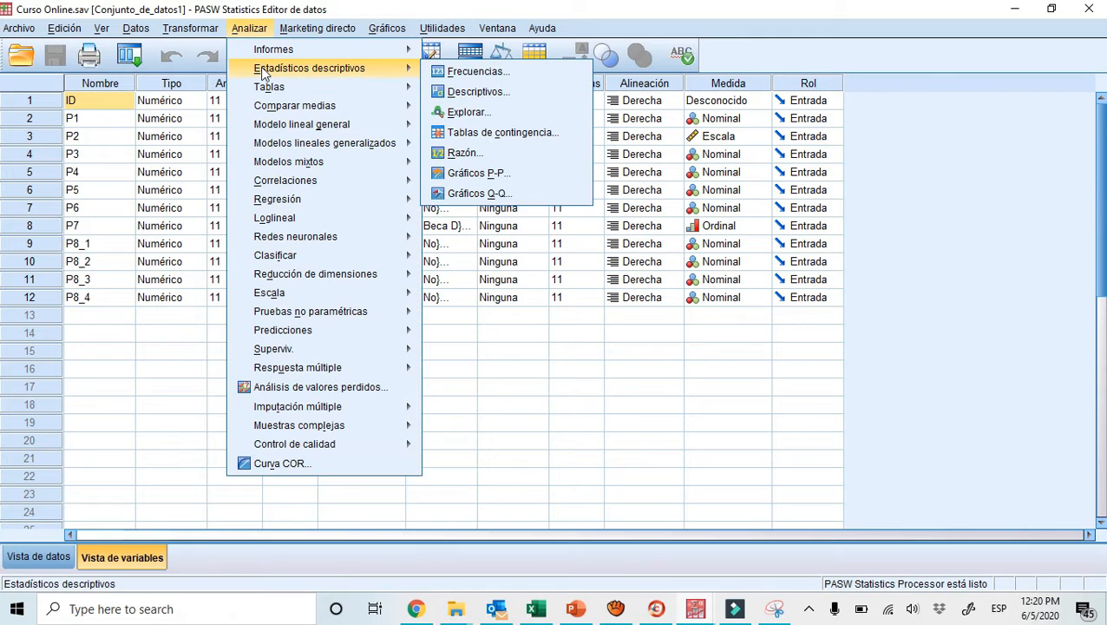
{"action": "left_click", "coordinate": [460, 72]}
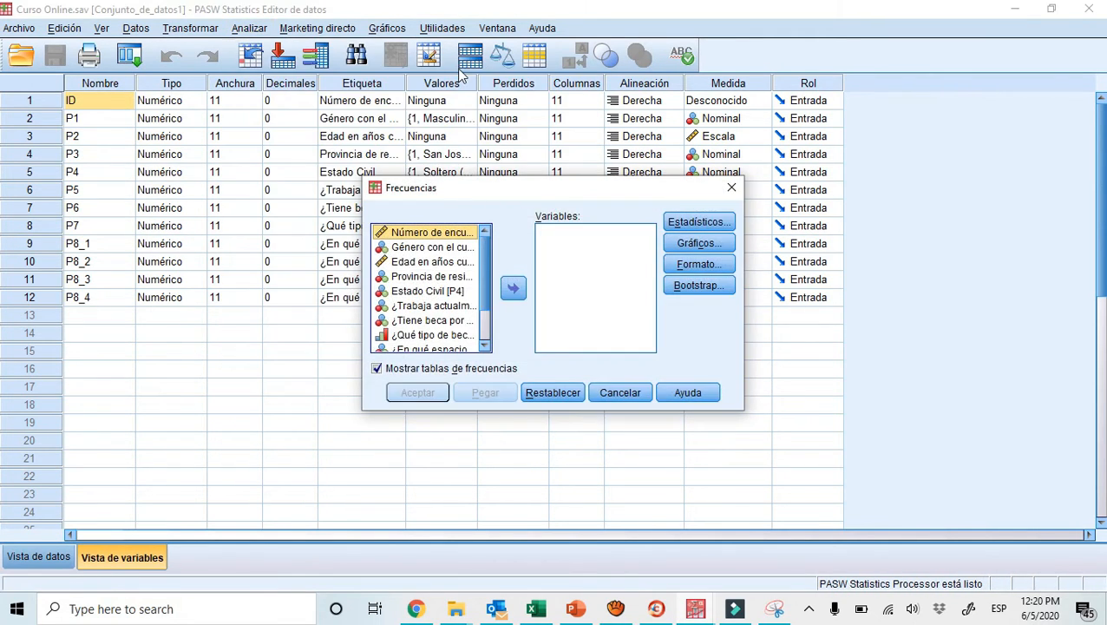
{"action": "left_click_drag", "start_coordinate": [364, 243], "coordinate": [209, 256]}
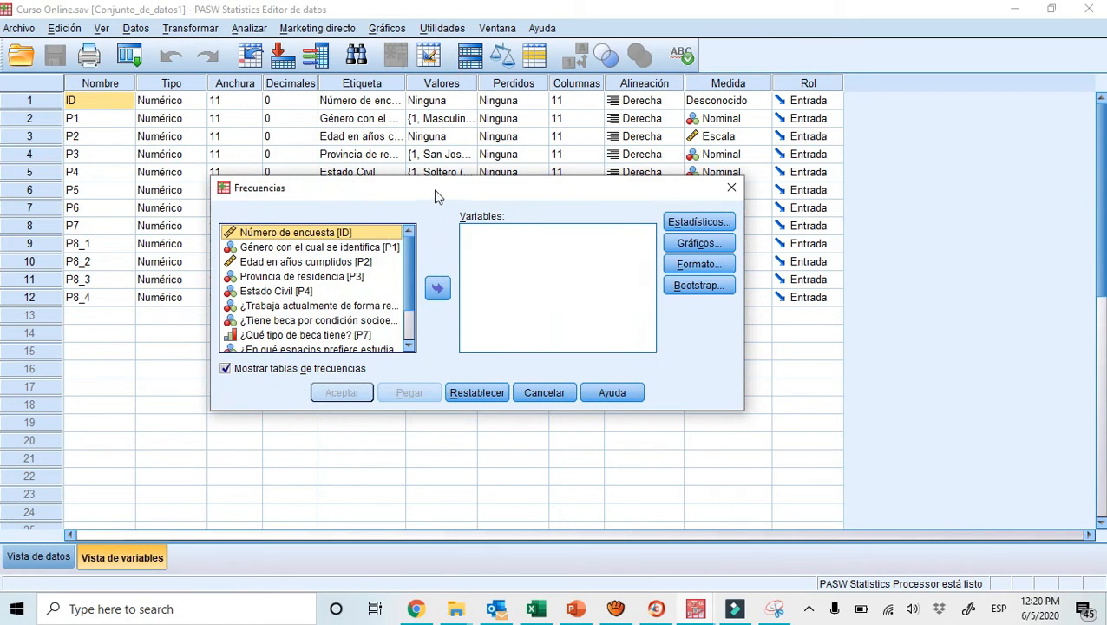
{"action": "left_click_drag", "start_coordinate": [436, 197], "coordinate": [429, 163]}
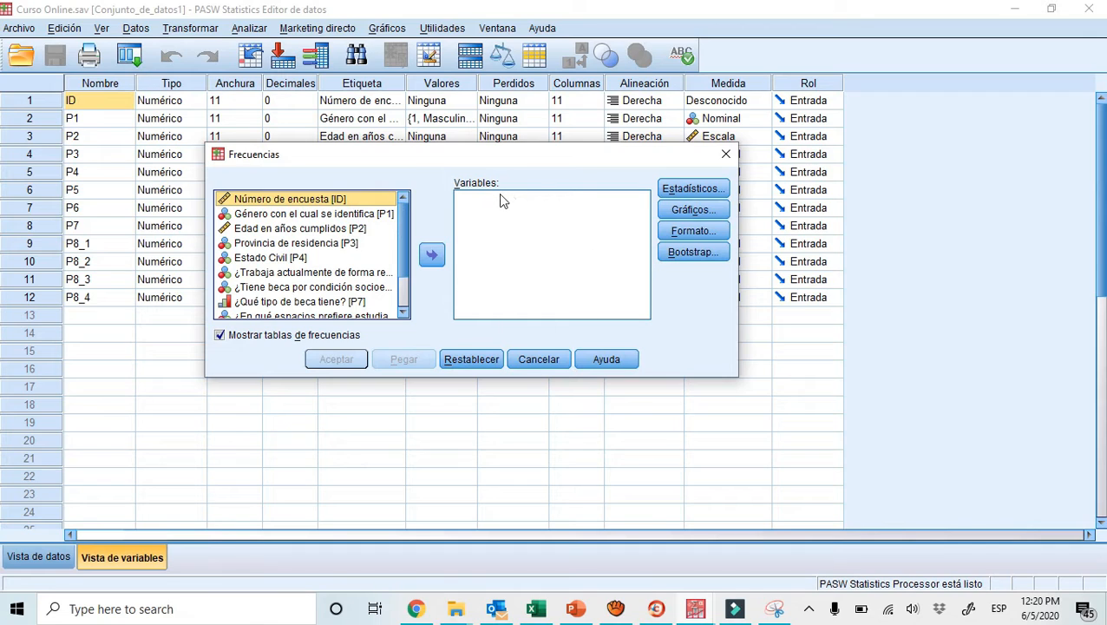
Add the gender variable P1 and the variables P3, P4, P5, P6 and P7 to the frequency analysis
{"action": "left_click", "coordinate": [341, 214]}
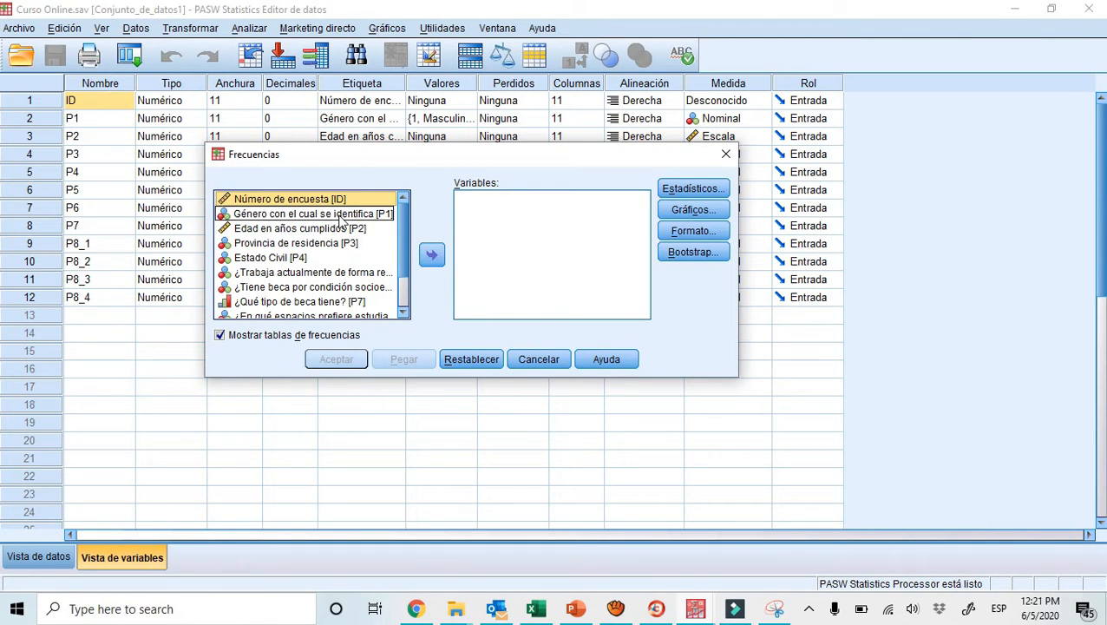
{"action": "double_click", "coordinate": [341, 217]}
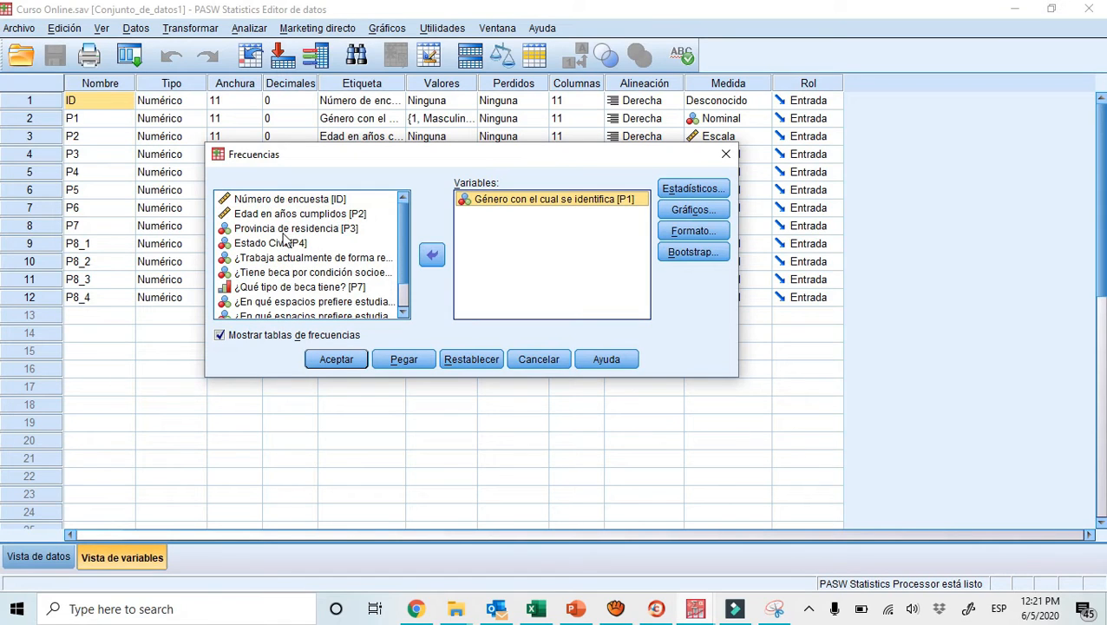
{"action": "left_click", "coordinate": [284, 231]}
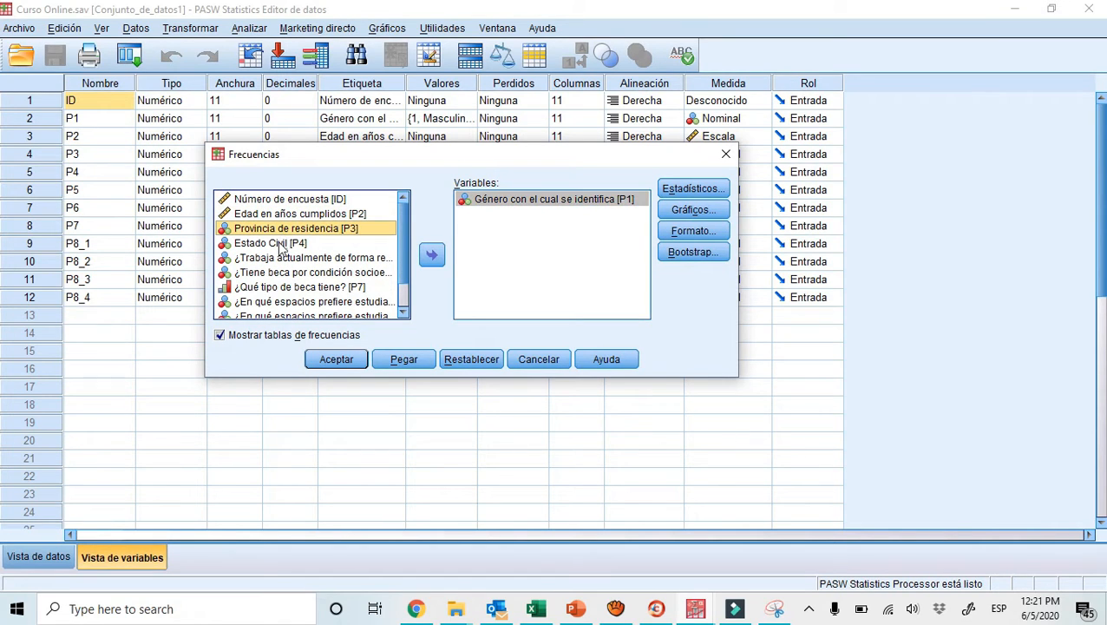
{"action": "left_click", "coordinate": [280, 247], "text": "ctrl"}
{"action": "left_click", "coordinate": [276, 260], "text": "ctrl"}
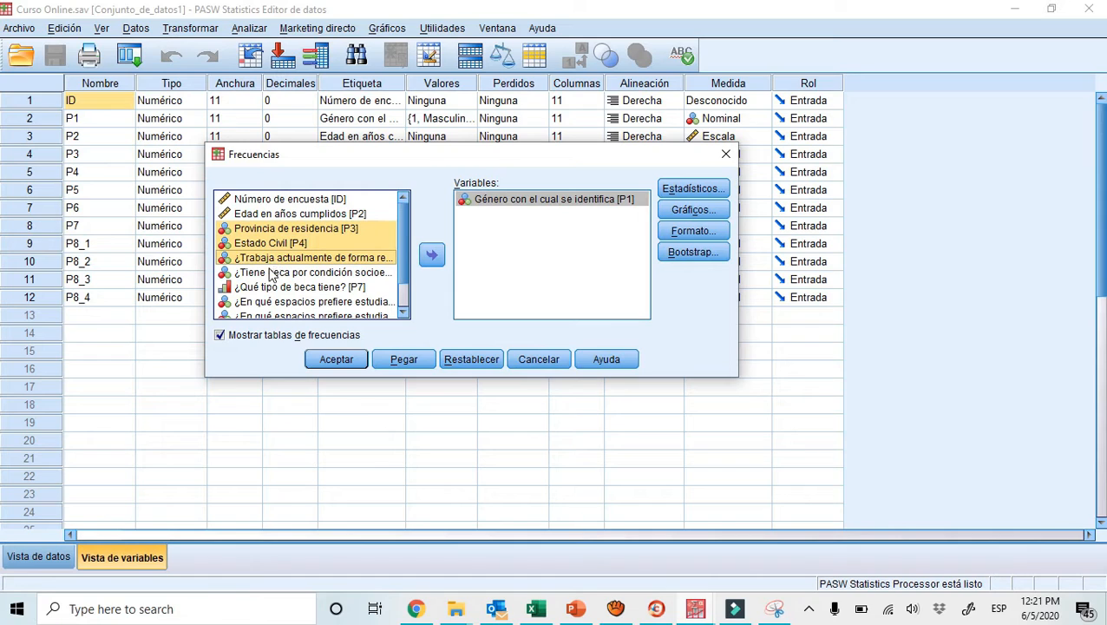
{"action": "left_click", "coordinate": [272, 273], "text": "ctrl"}
{"action": "left_click", "coordinate": [267, 287], "text": "ctrl"}
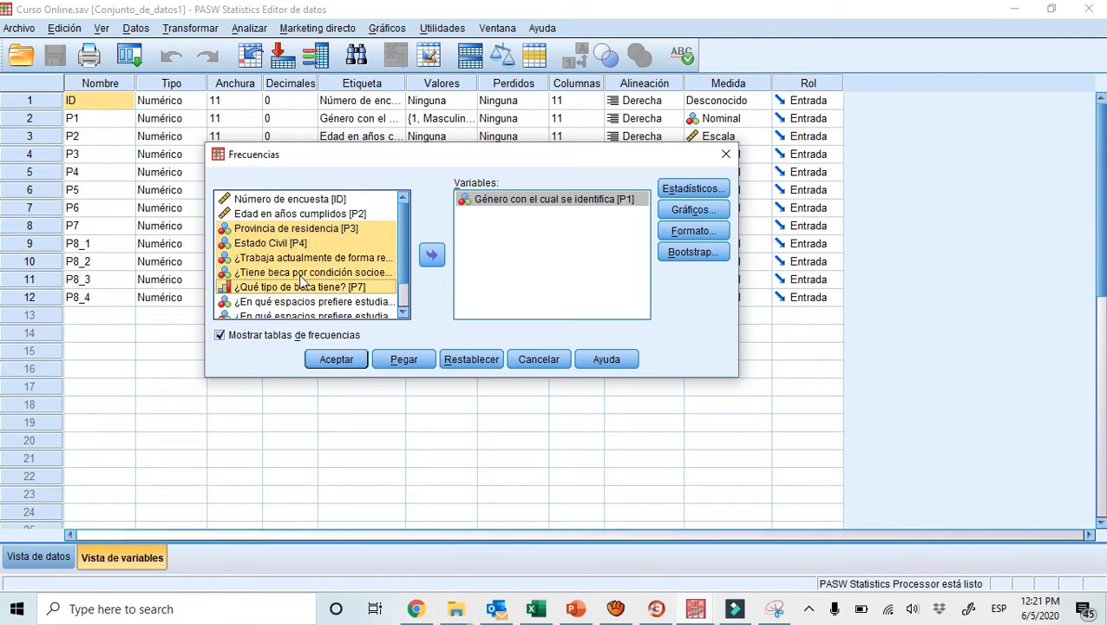
{"action": "left_click", "coordinate": [431, 256]}
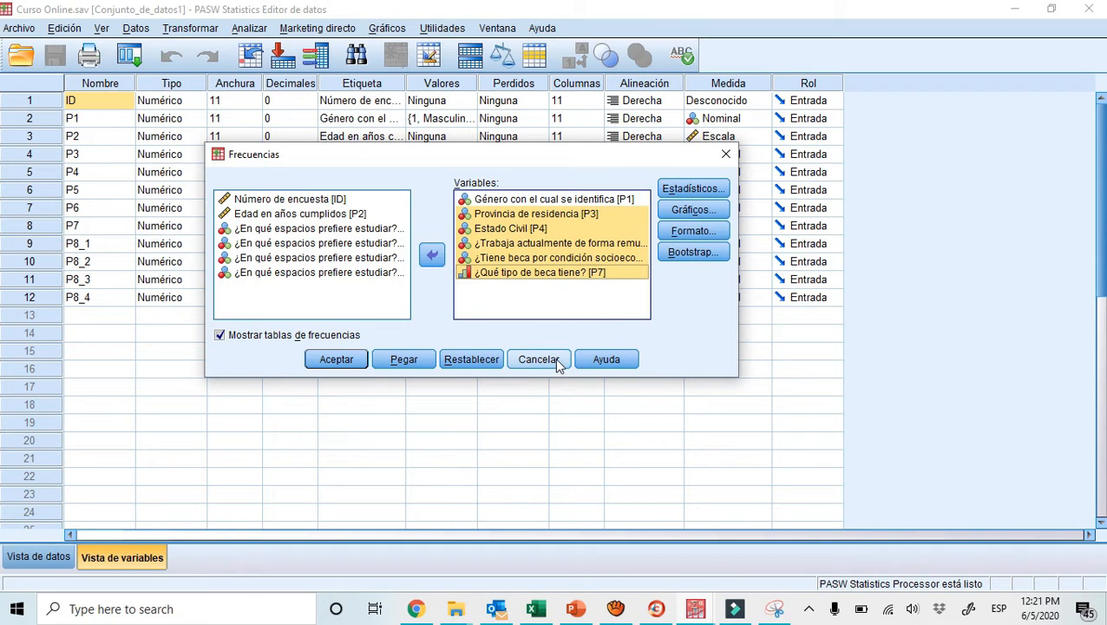
Paste the frequency analysis as syntax and run the complete DATASET ACTIVATE and FREQUENCIES commands
{"action": "left_click", "coordinate": [404, 363]}
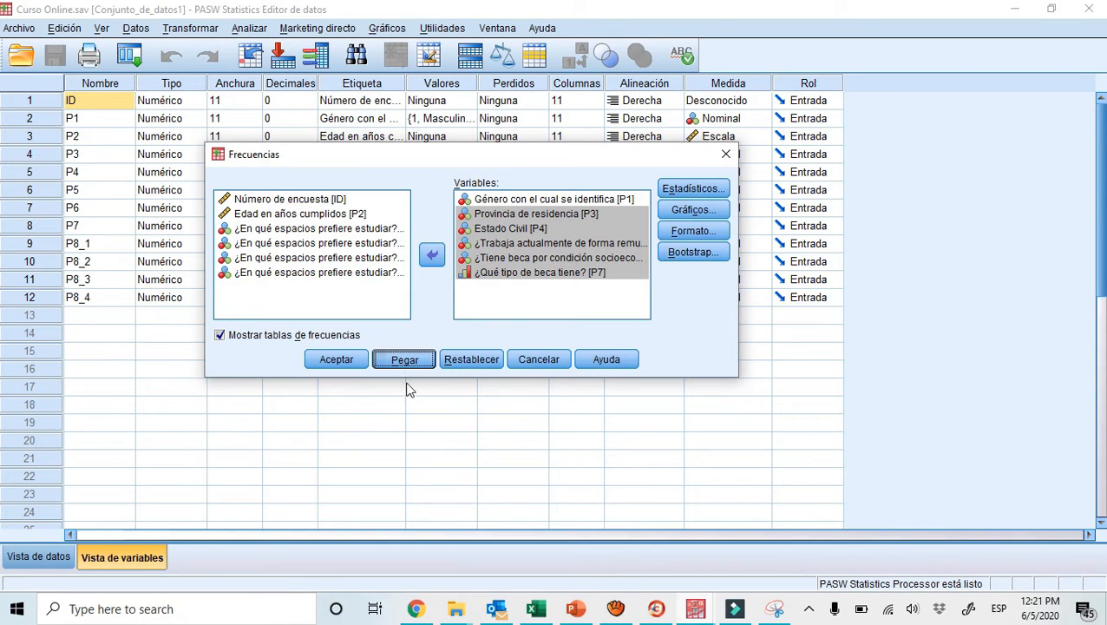
{"action": "left_click", "coordinate": [405, 363]}
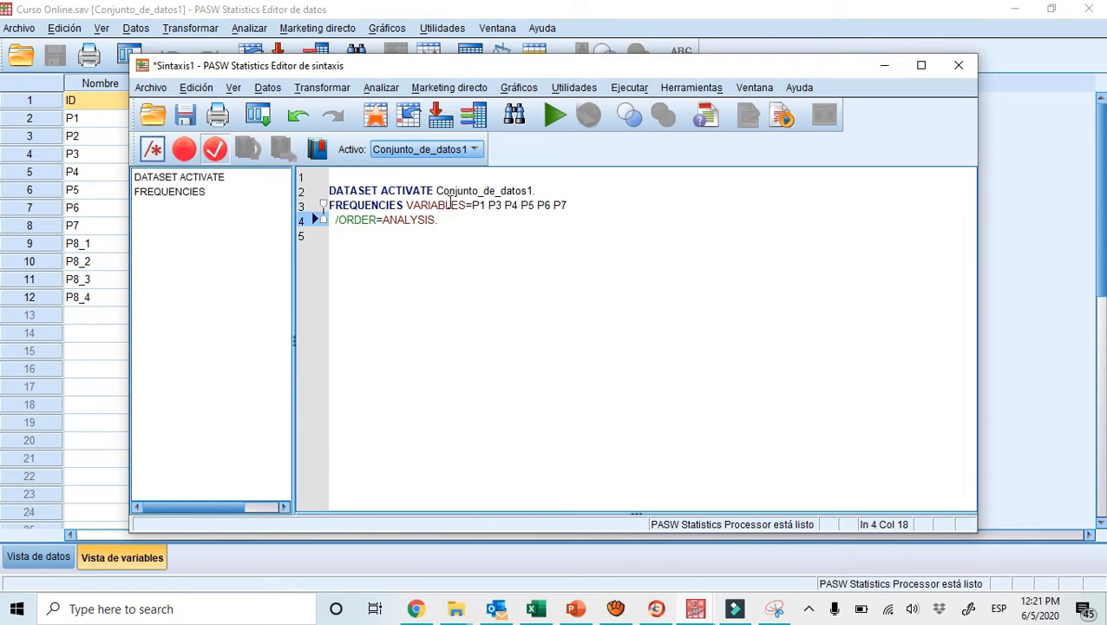
{"action": "left_click_drag", "start_coordinate": [439, 221], "coordinate": [332, 190]}
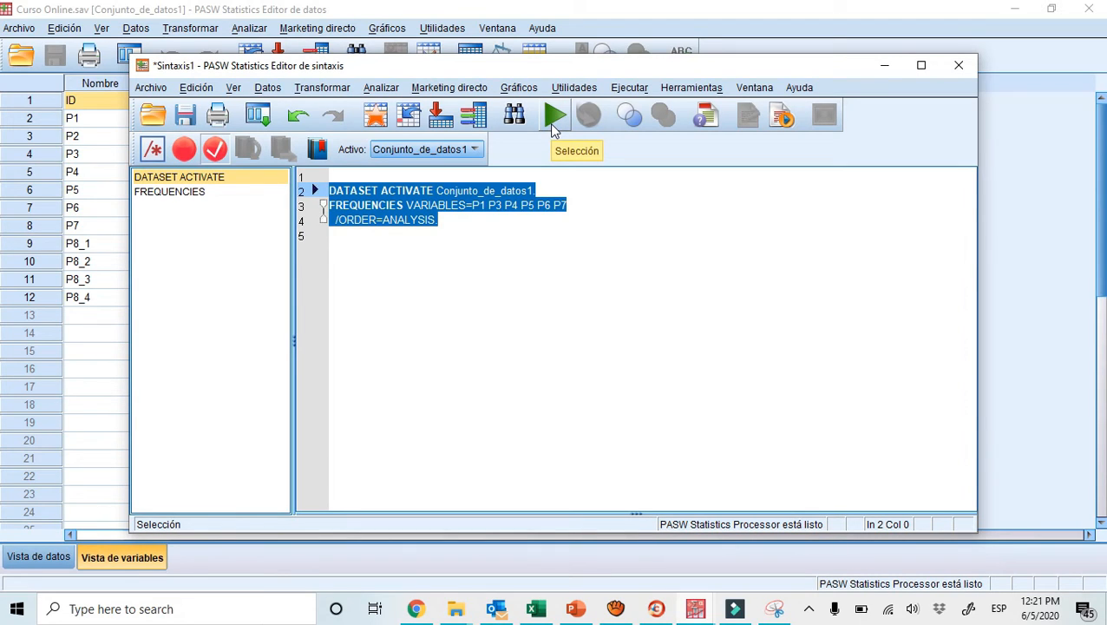
{"action": "left_click", "coordinate": [551, 124]}
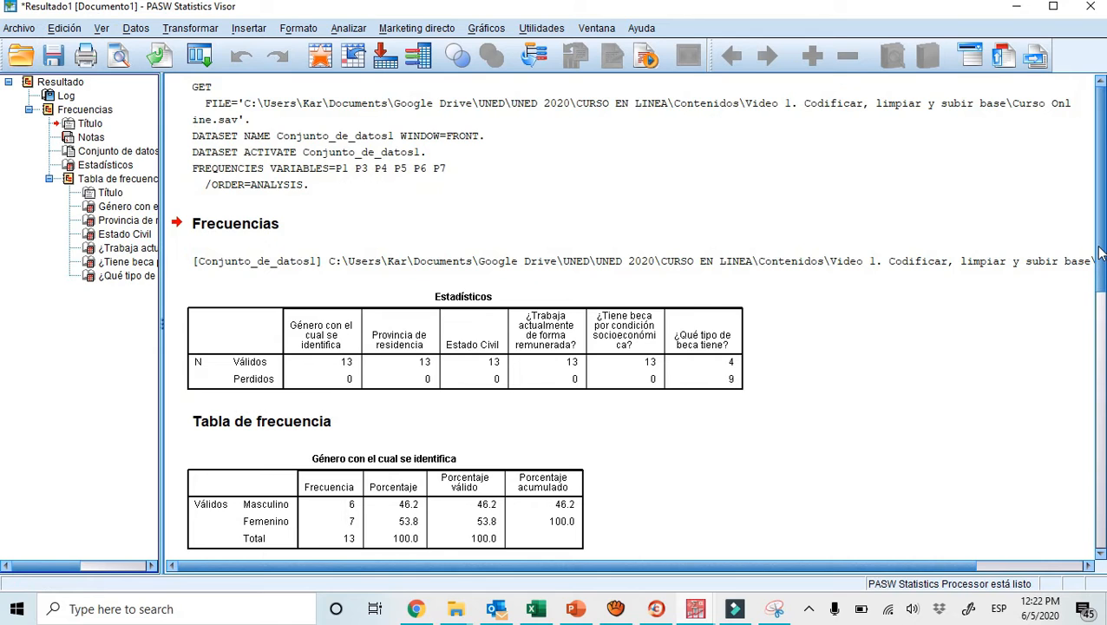
Review the output frequency tables from gender through type of scholarship, examining the frequency and percentage columns
{"action": "left_click_drag", "start_coordinate": [1100, 252], "coordinate": [1101, 373]}
{"action": "left_click", "coordinate": [355, 218]}
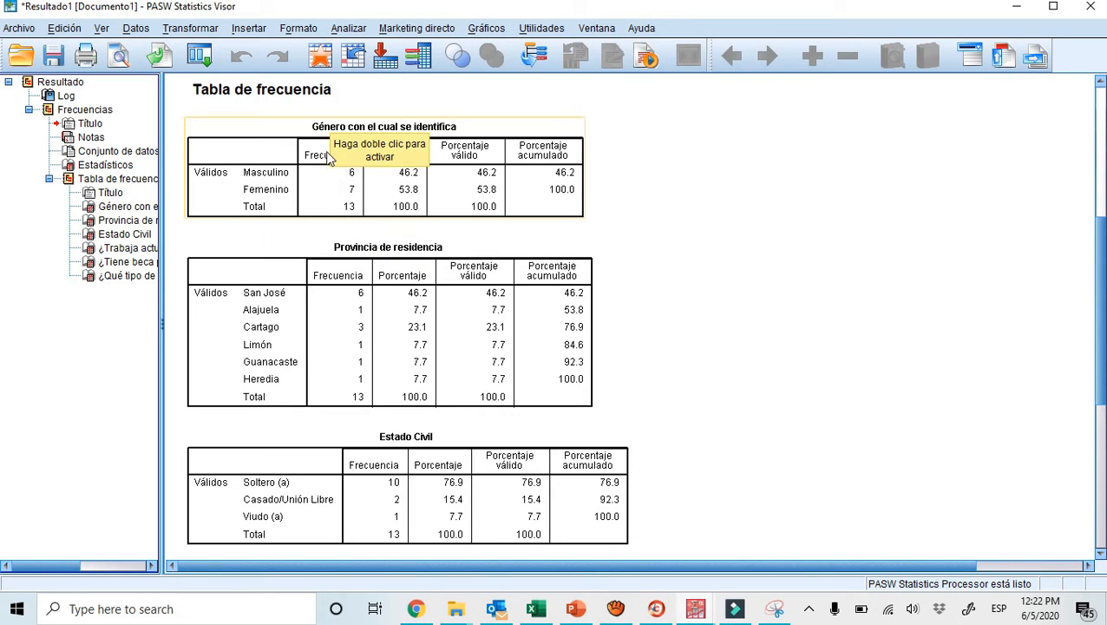
{"action": "left_click", "coordinate": [409, 297]}
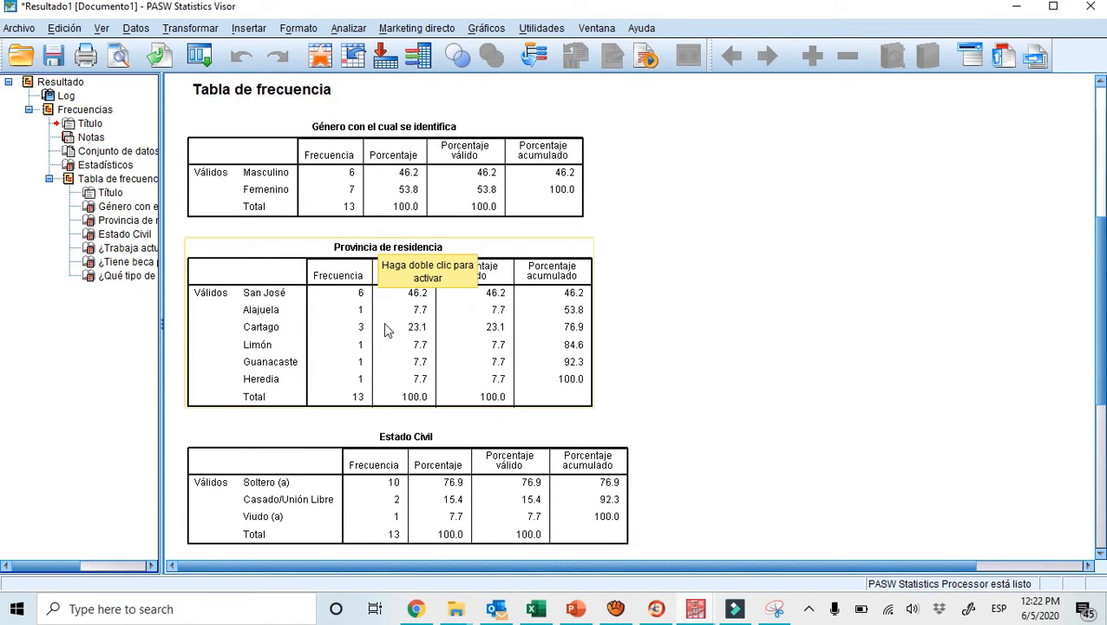
{"action": "left_click", "coordinate": [733, 321]}
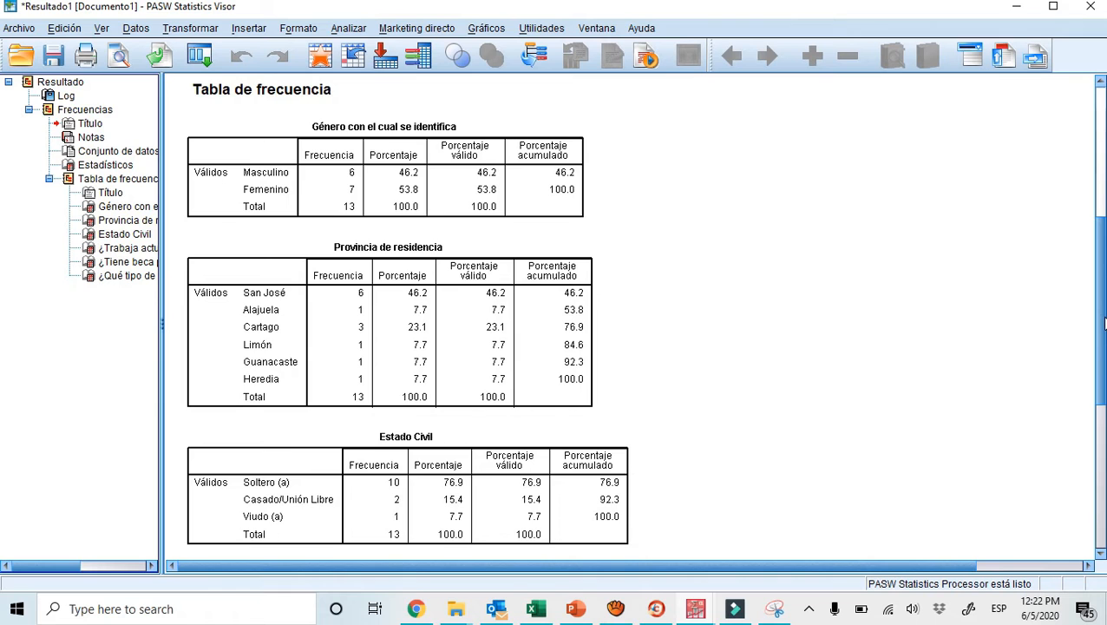
{"action": "left_click_drag", "start_coordinate": [1105, 323], "coordinate": [1105, 403]}
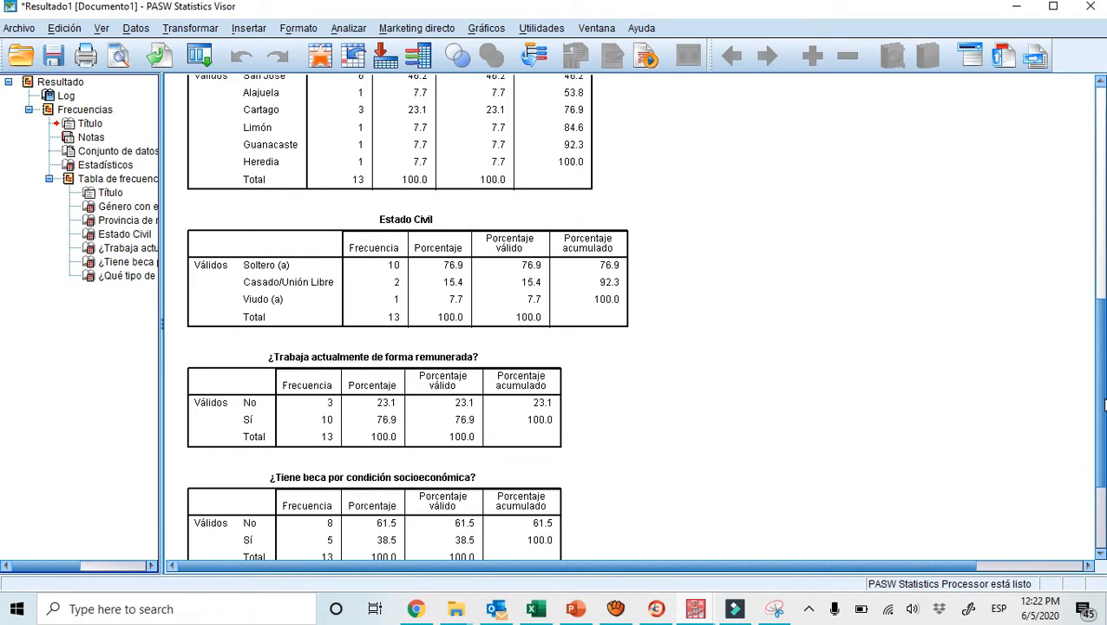
{"action": "left_click_drag", "start_coordinate": [1104, 404], "coordinate": [1105, 458]}
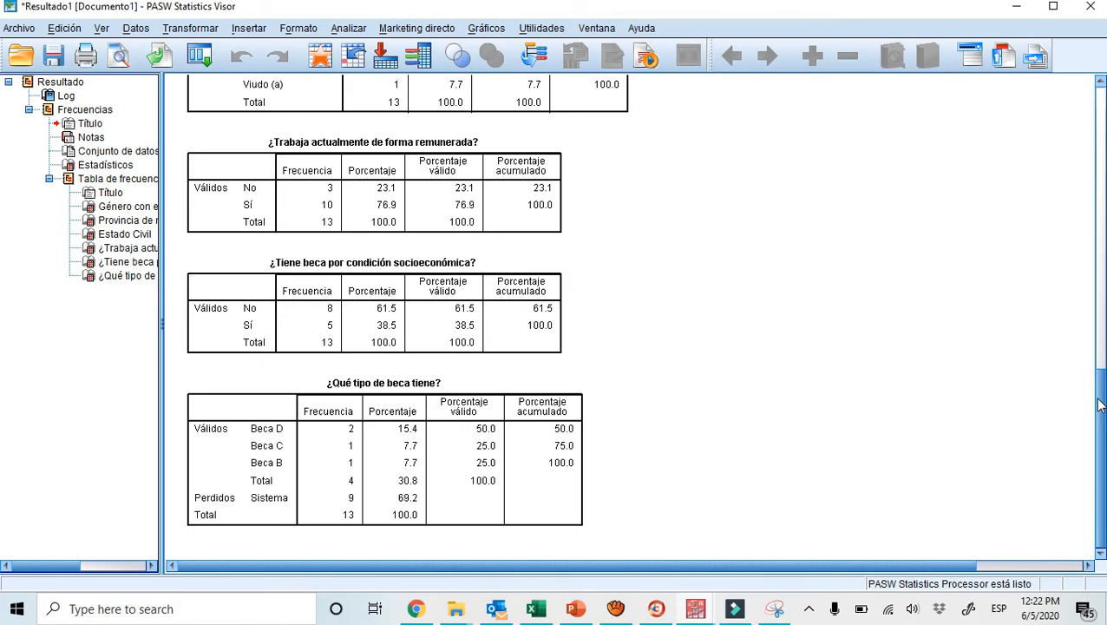
Copy the gender frequency table from the PASW output and paste it at A1 of Sheet2 in Excel, matching destination formatting
{"action": "left_click_drag", "start_coordinate": [1099, 397], "coordinate": [1081, 307]}
{"action": "scroll", "coordinate": [1069, 271], "scroll_direction": "up", "scroll_amount": 6}
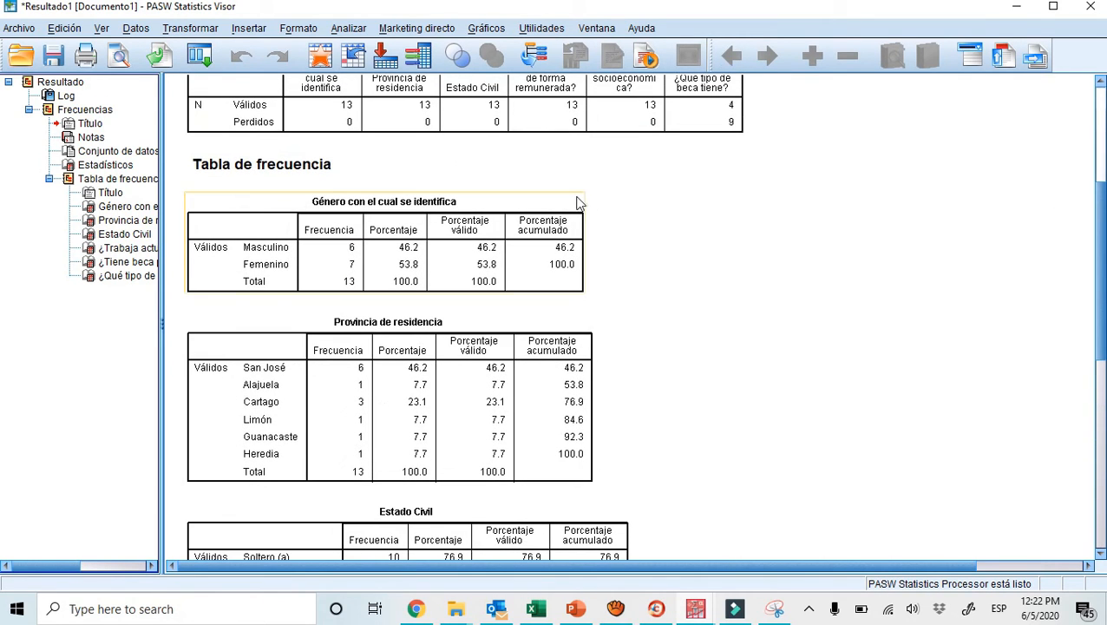
{"action": "left_click", "coordinate": [533, 232]}
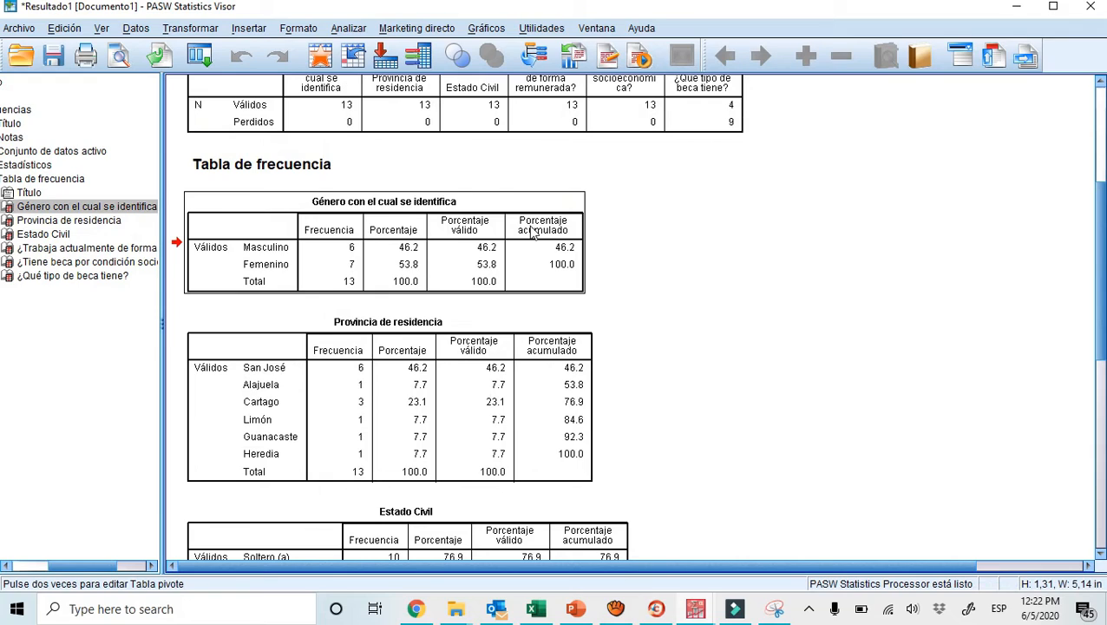
{"action": "double_click", "coordinate": [530, 223]}
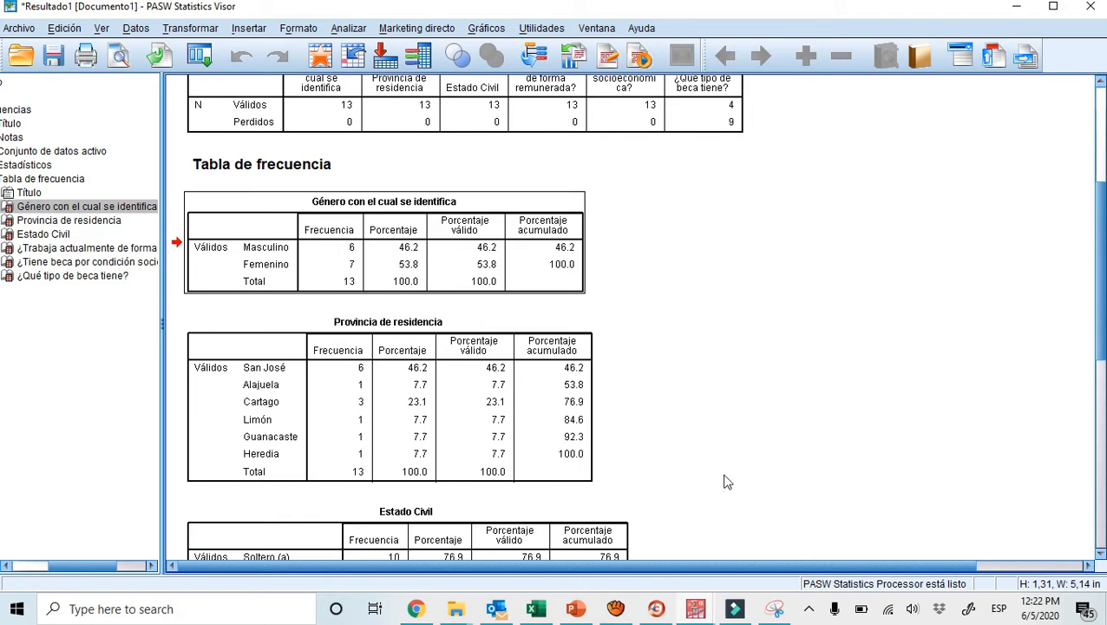
{"action": "left_click", "coordinate": [539, 609]}
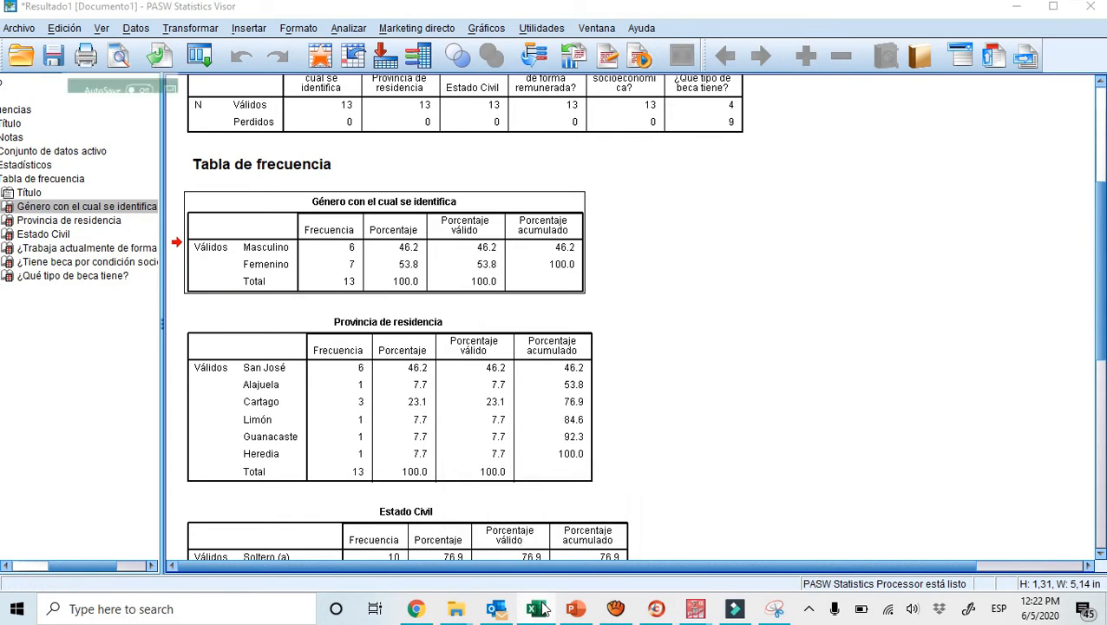
{"action": "left_click", "coordinate": [291, 561]}
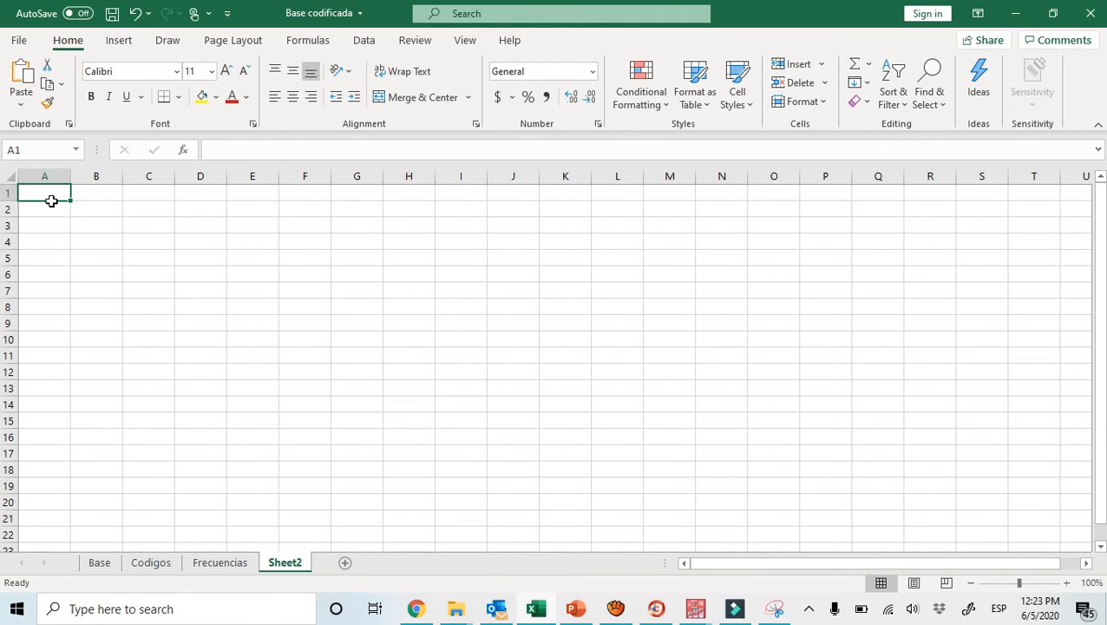
{"action": "left_click", "coordinate": [21, 108]}
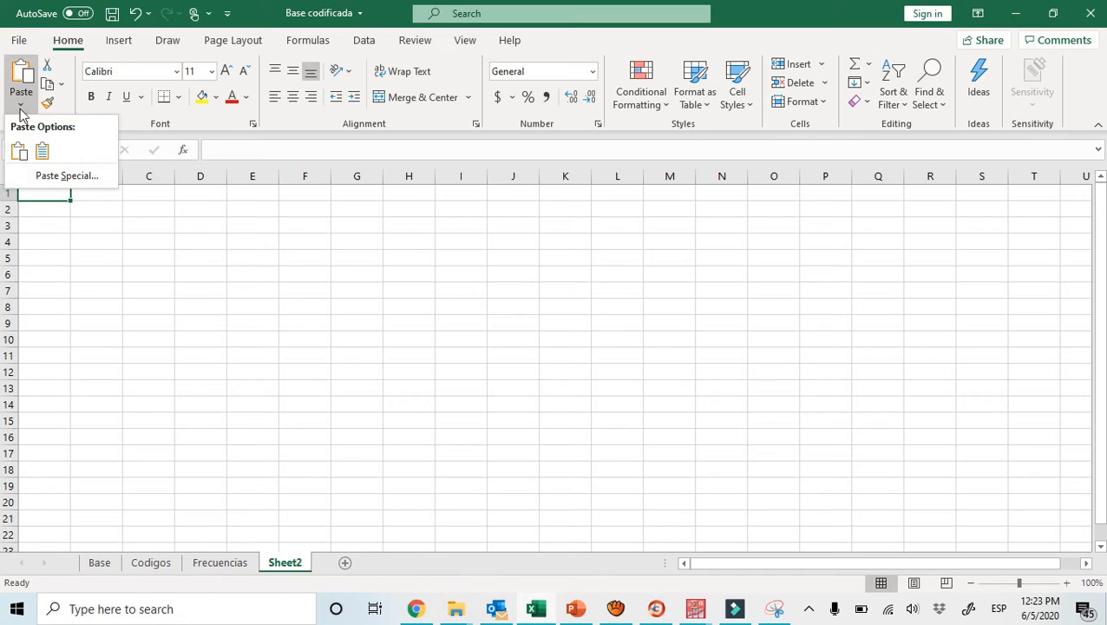
{"action": "left_click", "coordinate": [44, 151]}
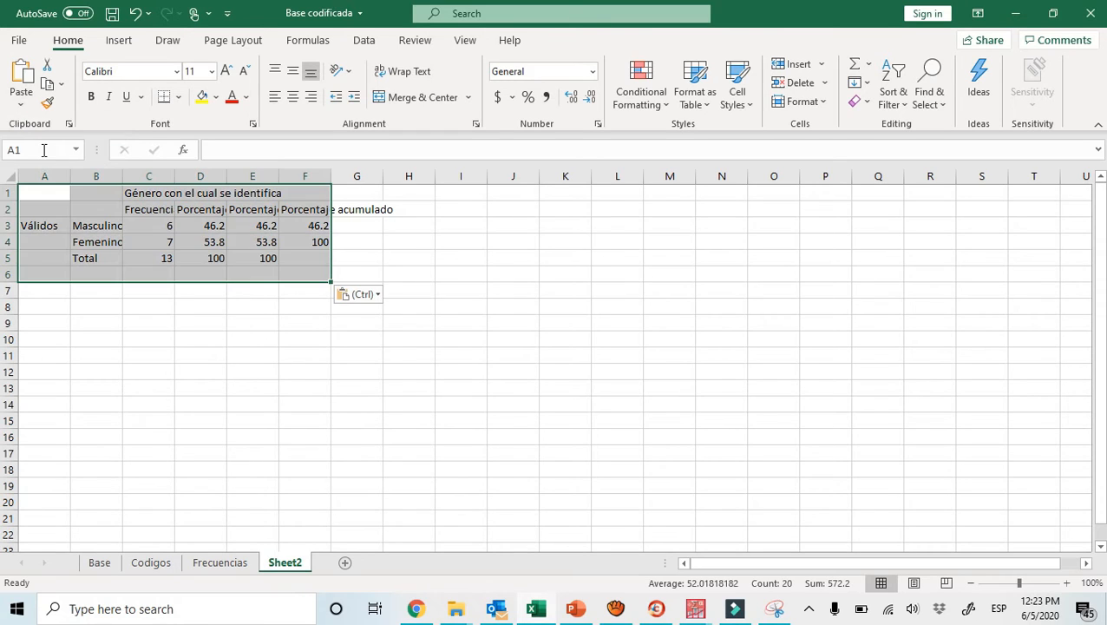
{"action": "left_click", "coordinate": [271, 301]}
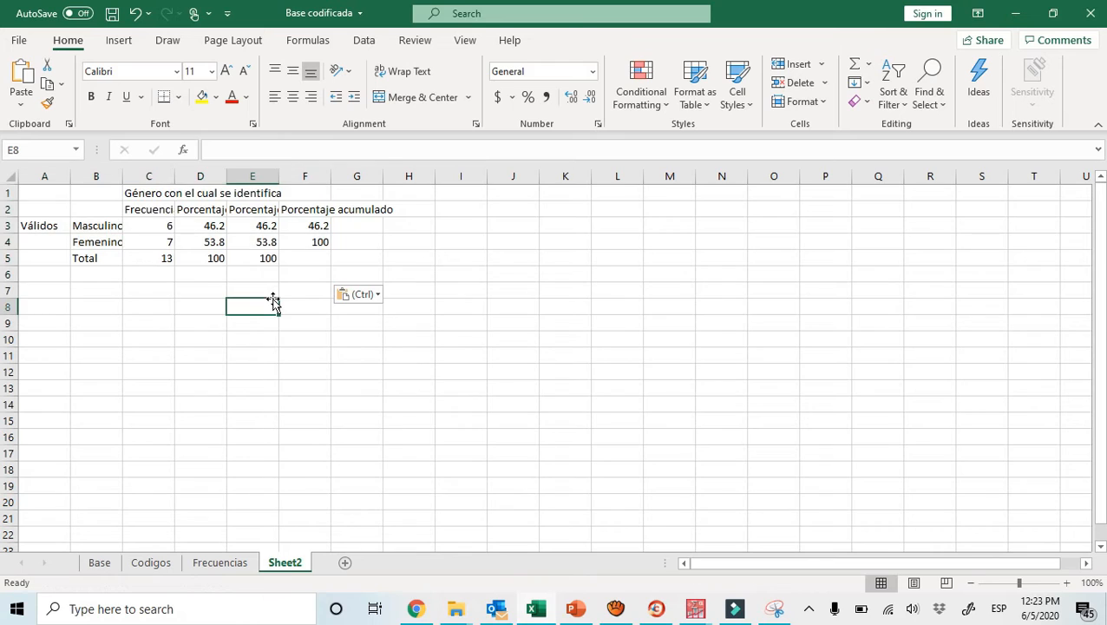
{"action": "left_click", "coordinate": [251, 224]}
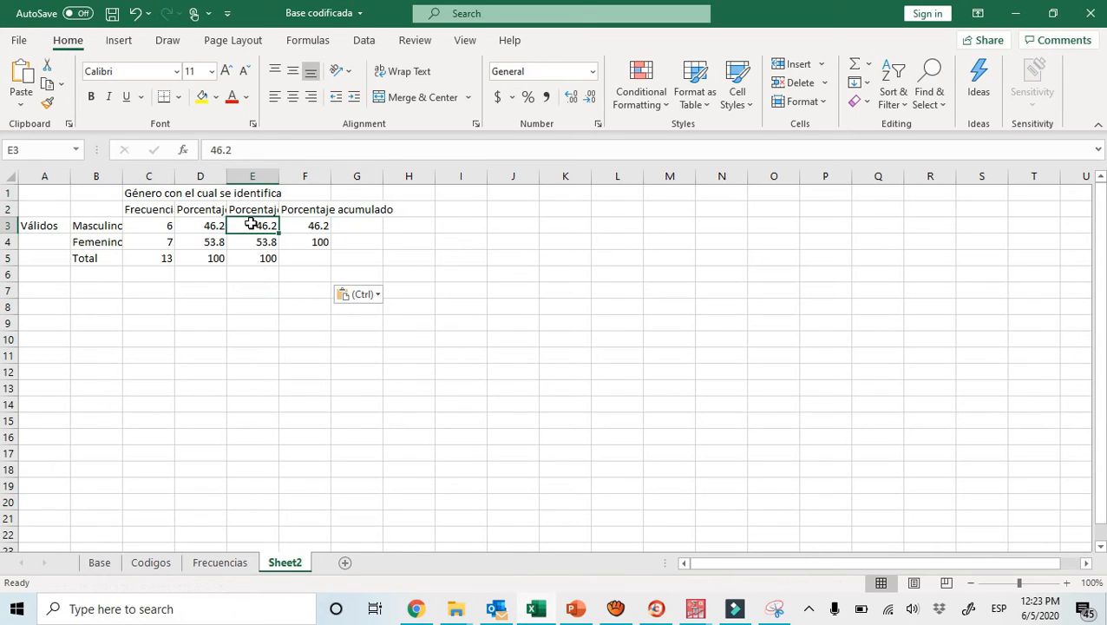
{"action": "key", "text": "Down"}
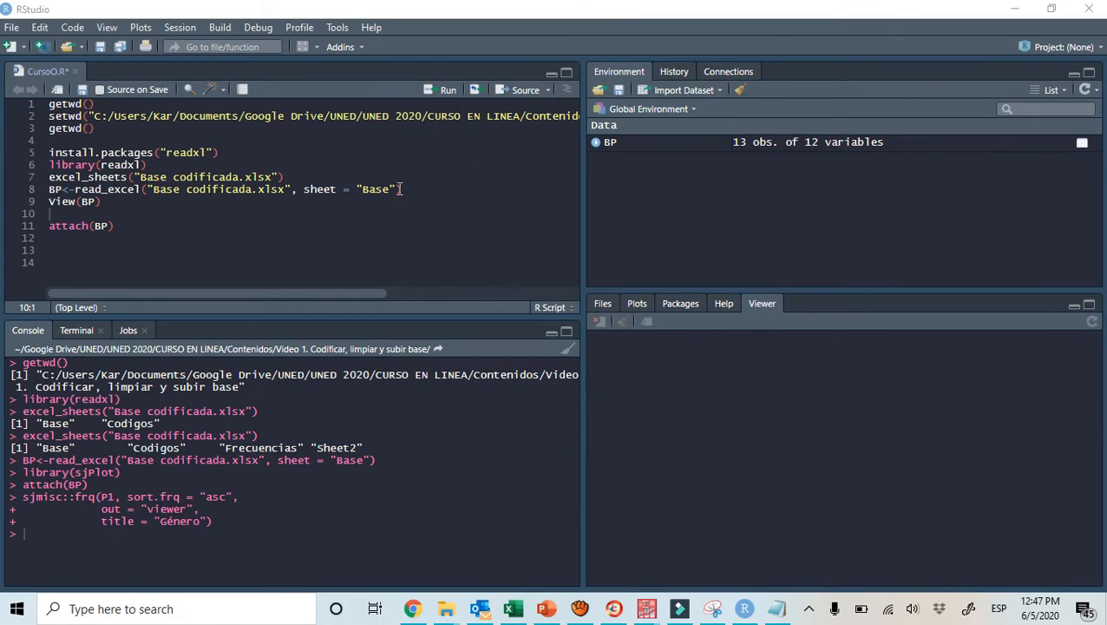
In RStudio, run attach(BP) and paste the sjPlot install, library and sjmisc::frq code from the Script Sesiones notes below it
{"action": "left_click", "coordinate": [127, 228]}
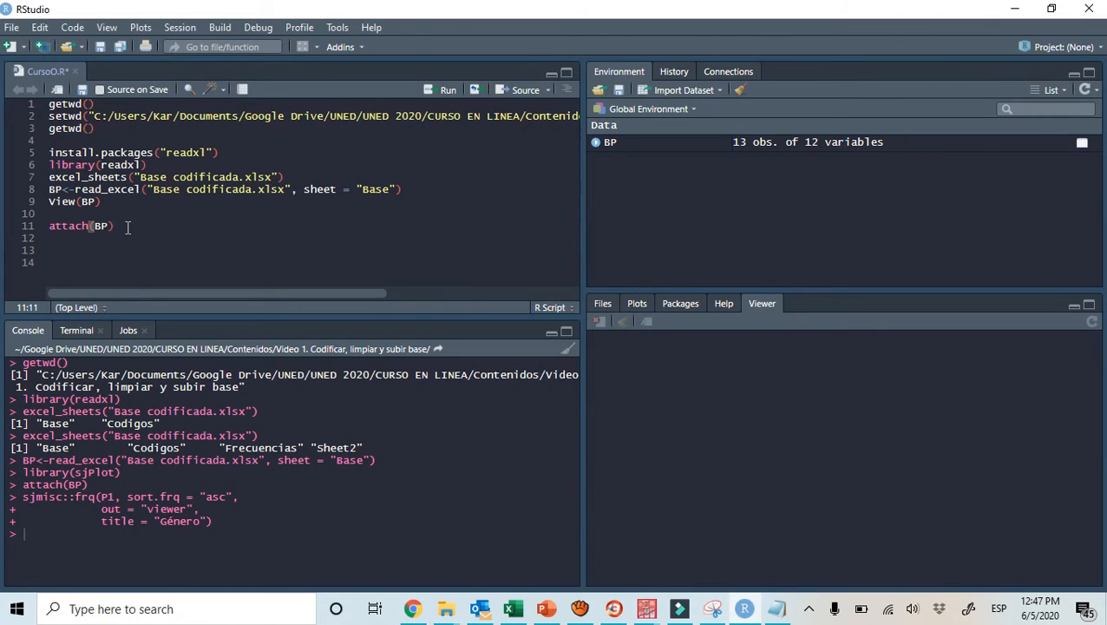
{"action": "left_click", "coordinate": [429, 92]}
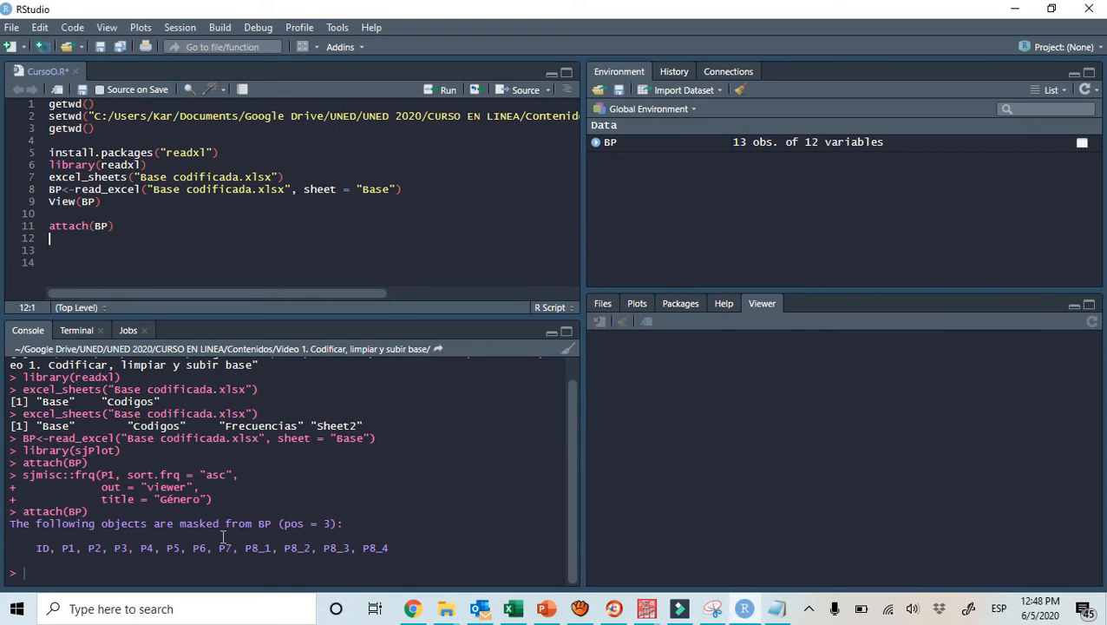
{"action": "key", "text": "Return"}
{"action": "left_click", "coordinate": [779, 608]}
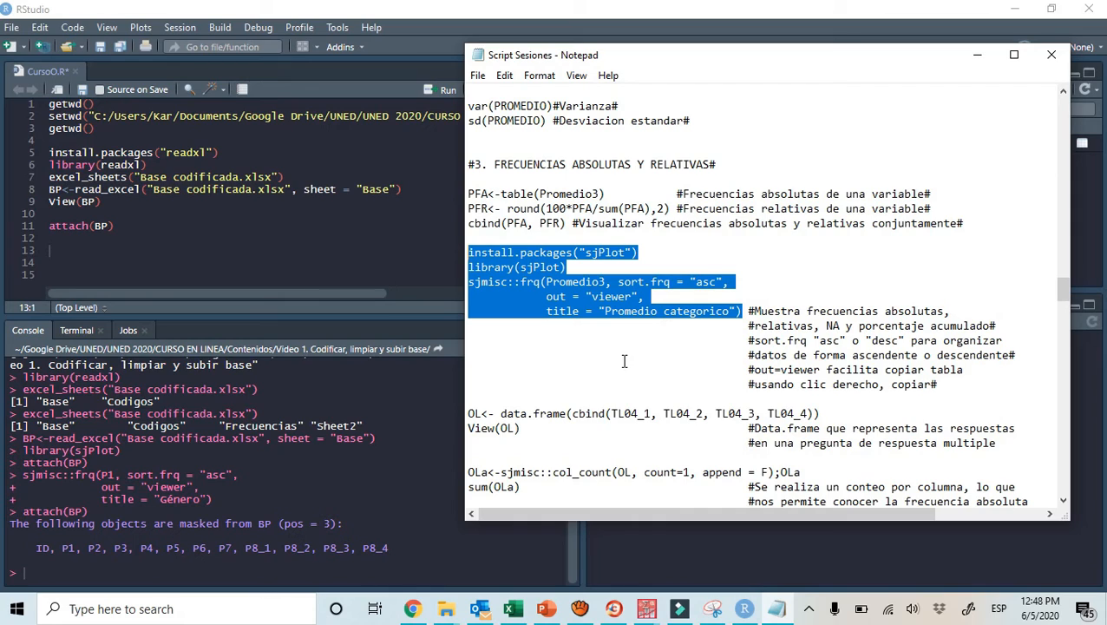
{"action": "left_click", "coordinate": [72, 248]}
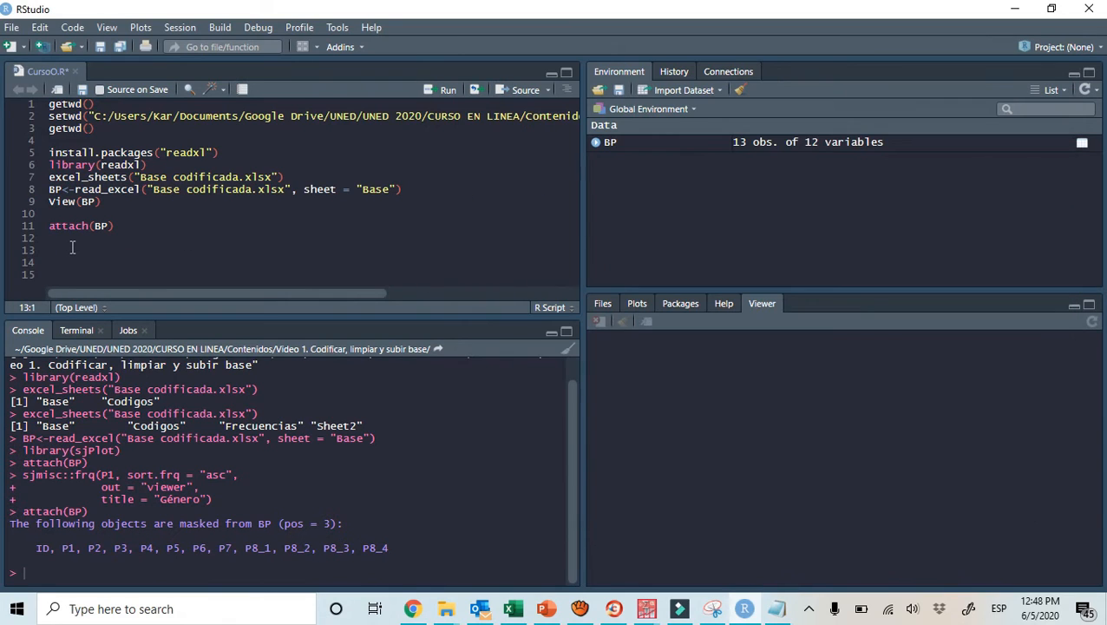
{"action": "type", "text": "install.packages(\"sjPlot\") library(sjPlot) sjmisc::frq(Promedio3, sort.frq = \"asc\",             out = \"viewer\",             title = \"Promedio categorico\")"}
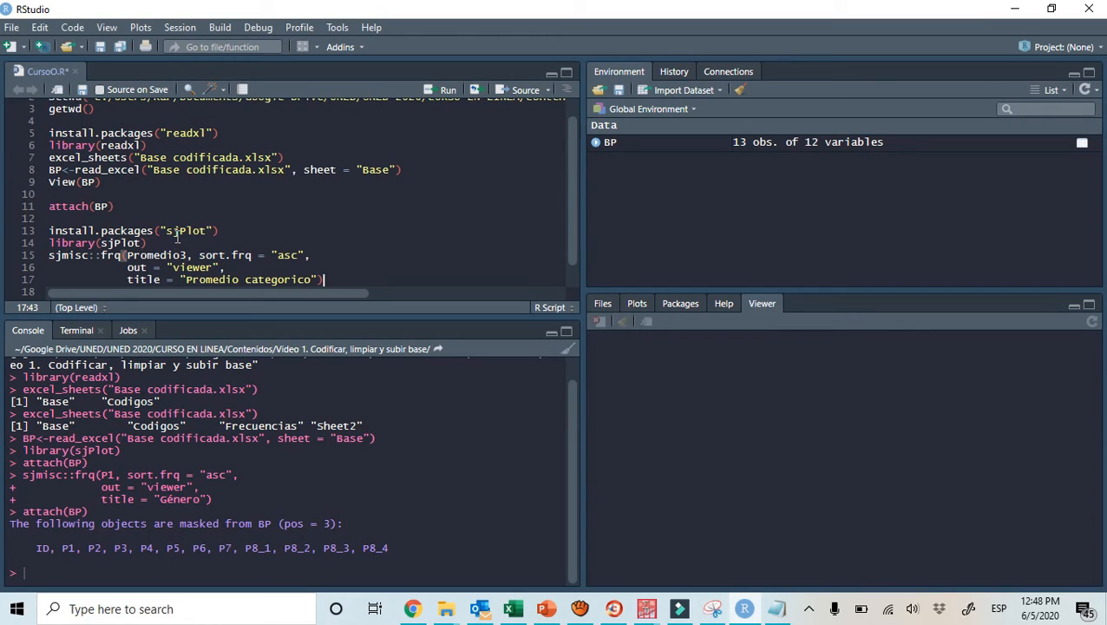
Load the sjPlot package by running only the library(sjPlot) line, skipping its installation
{"action": "left_click", "coordinate": [236, 224]}
{"action": "left_click", "coordinate": [235, 230]}
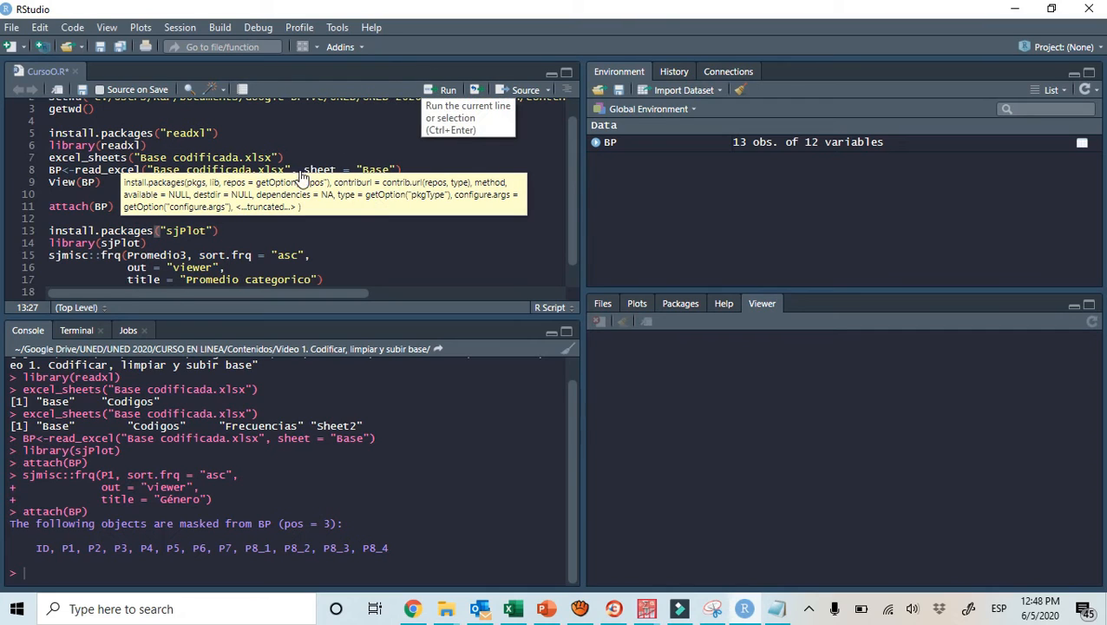
{"action": "left_click", "coordinate": [167, 244]}
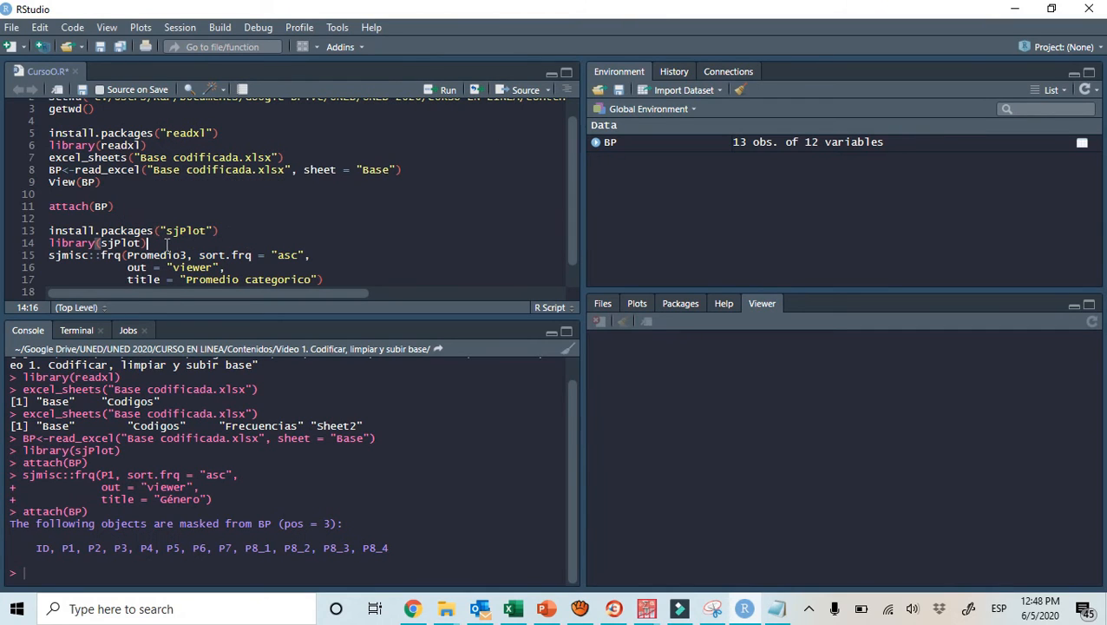
{"action": "left_click", "coordinate": [77, 243]}
{"action": "left_click", "coordinate": [427, 91]}
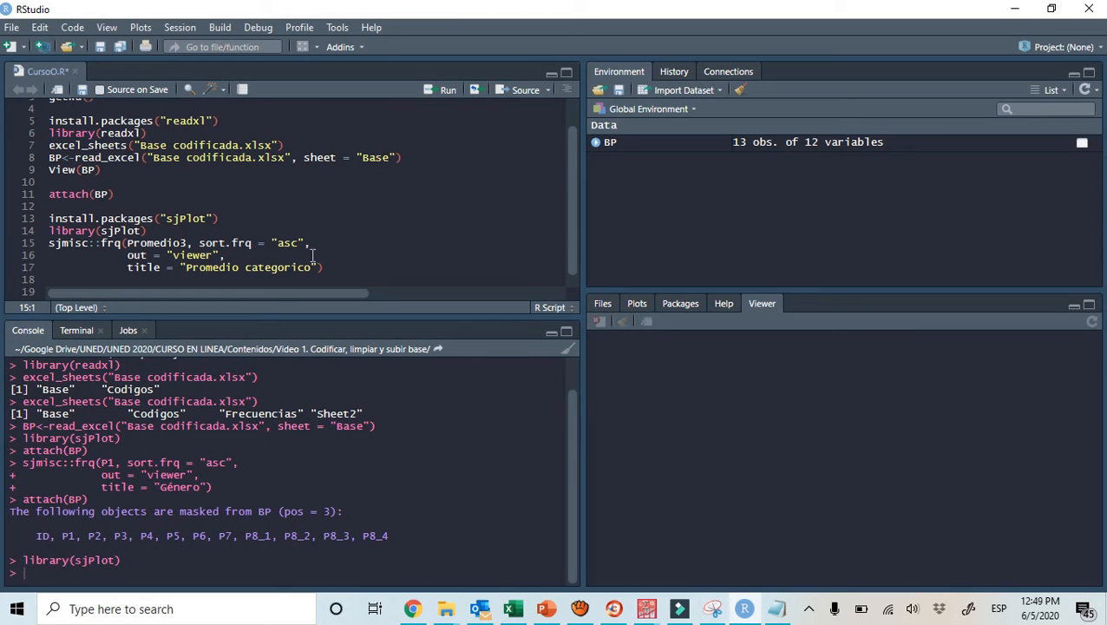
Shorten the variable name Promedio3 in the sjmisc::frq call to P
{"action": "left_click_drag", "start_coordinate": [324, 268], "coordinate": [48, 247]}
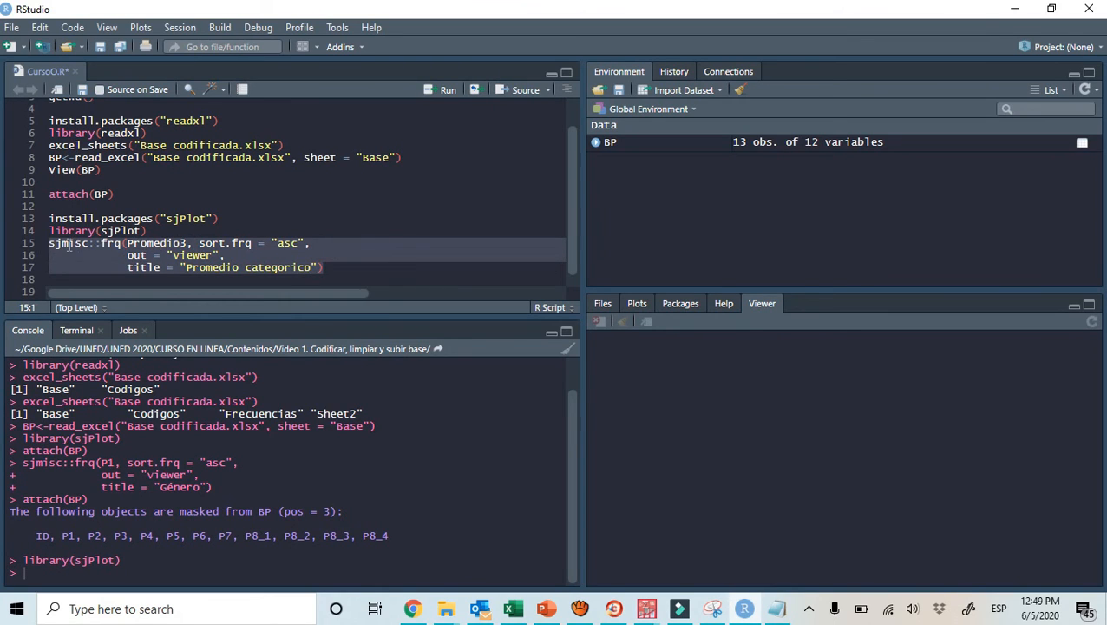
{"action": "left_click", "coordinate": [146, 243]}
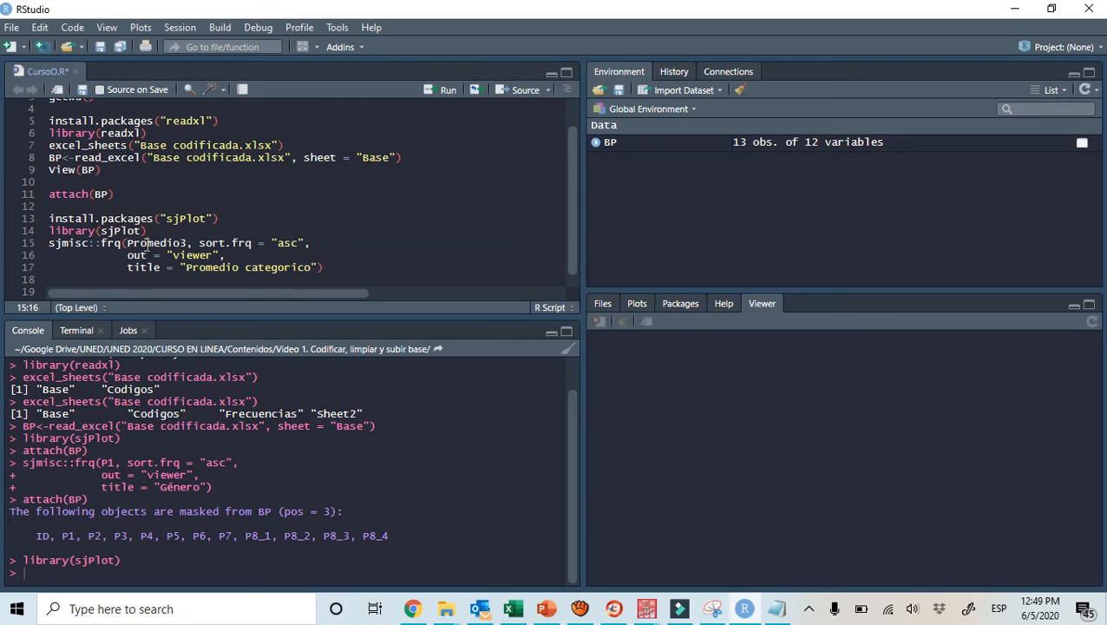
{"action": "left_click", "coordinate": [185, 244]}
{"action": "key", "text": "BackSpace"}
{"action": "key", "text": "BackSpace"}
{"action": "key", "text": "BackSpace"}
{"action": "key", "text": "BackSpace"}
{"action": "key", "text": "BackSpace"}
{"action": "key", "text": "BackSpace"}
{"action": "key", "text": "BackSpace"}
{"action": "key", "text": "BackSpace"}
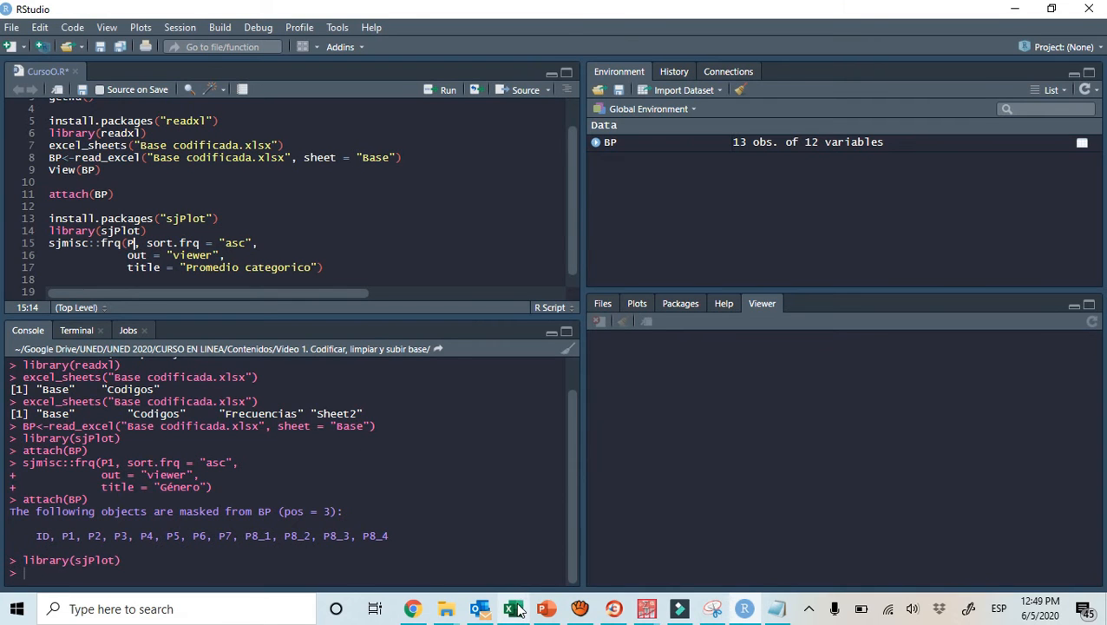
Look up the gender variable's code in Excel's Codigos sheet, and complete the variable as P1 in the RStudio frq call
{"action": "mouse_move", "coordinate": [517, 610]}
{"action": "left_click", "coordinate": [507, 575]}
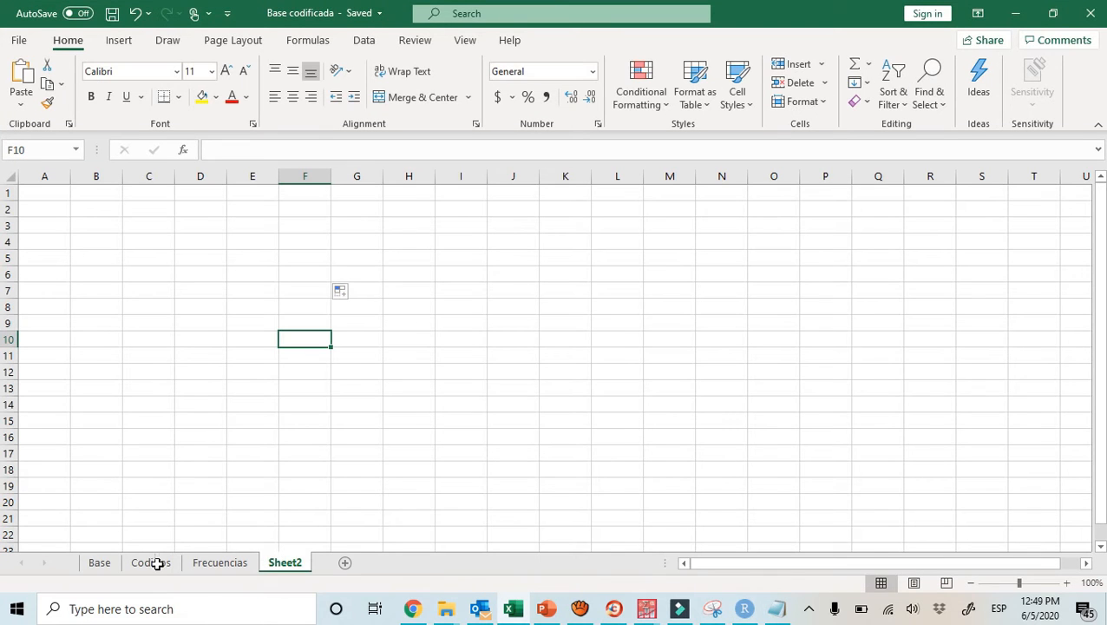
{"action": "left_click", "coordinate": [99, 563]}
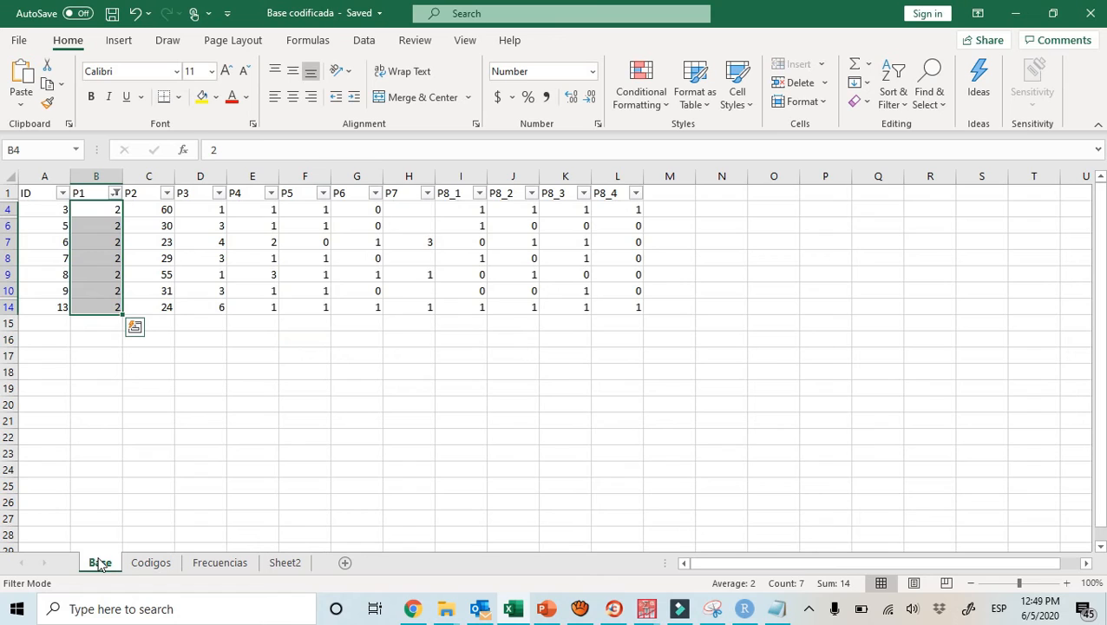
{"action": "left_click", "coordinate": [139, 563]}
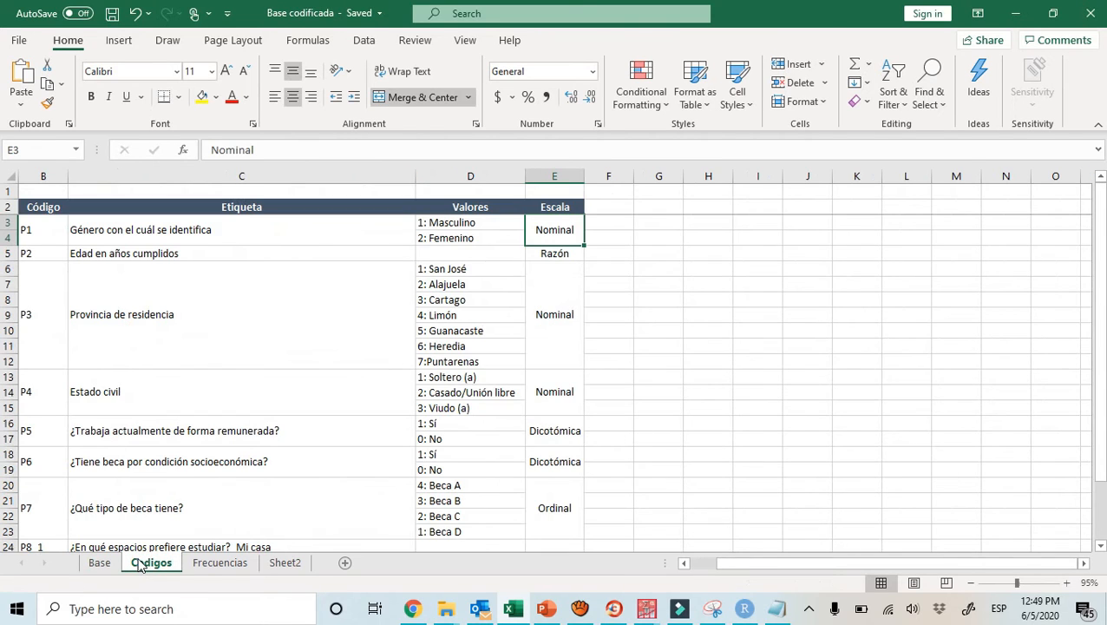
{"action": "left_click", "coordinate": [51, 230]}
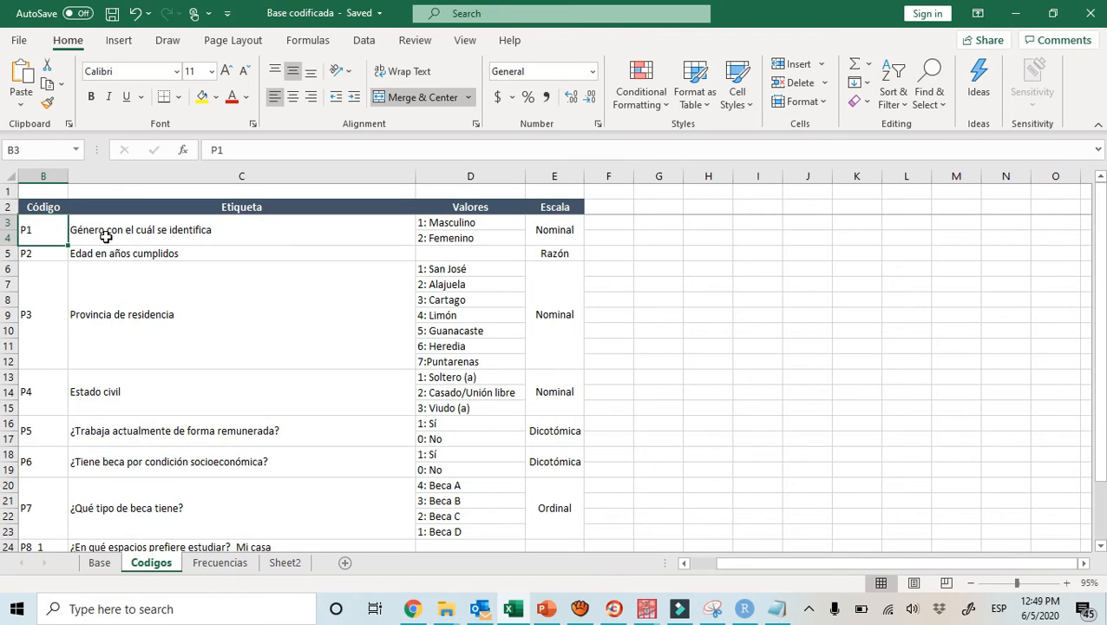
{"action": "left_click", "coordinate": [1015, 13]}
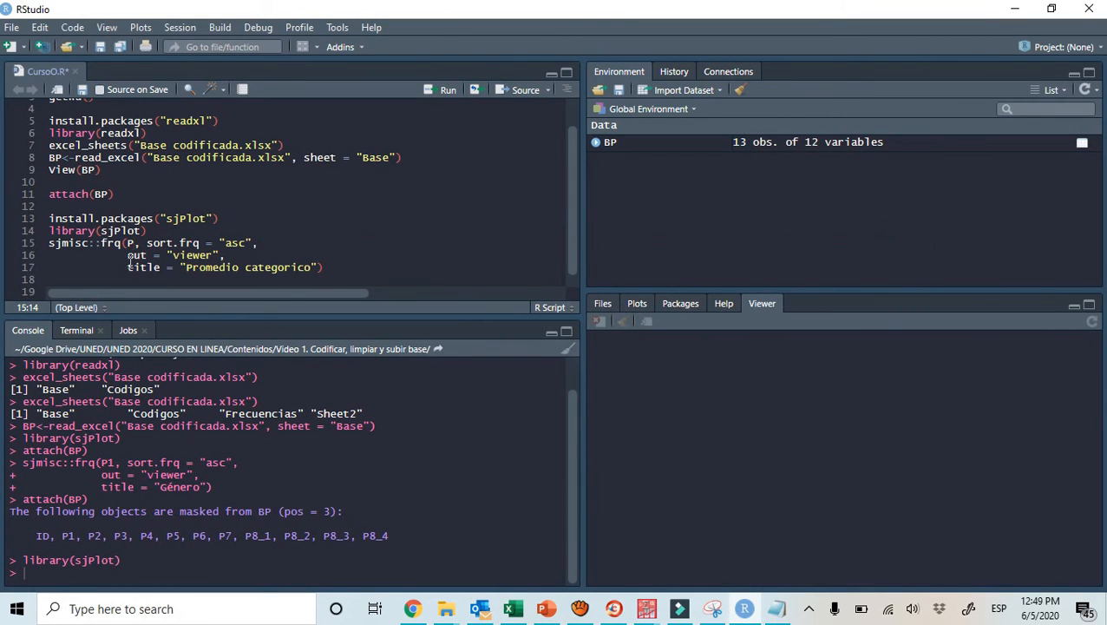
{"action": "type", "text": "1"}
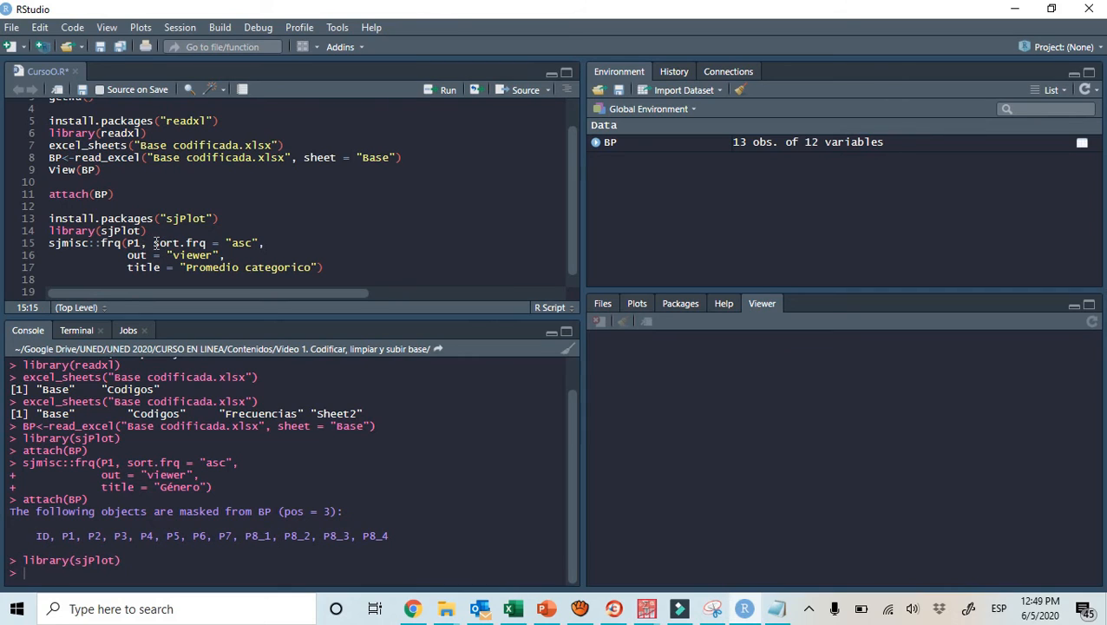
Examine the sort.frq argument and read the comments on its "asc" and "desc" options and out=viewer in the Script Sesiones notes
{"action": "left_click", "coordinate": [154, 243]}
{"action": "left_click", "coordinate": [243, 248]}
{"action": "left_click", "coordinate": [777, 609]}
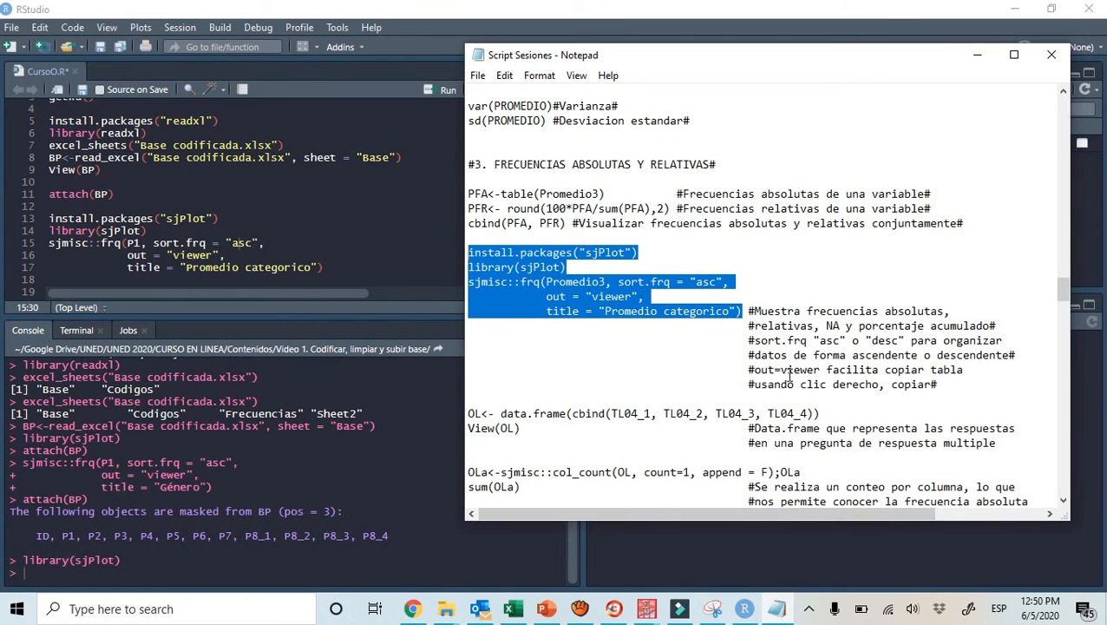
{"action": "left_click", "coordinate": [785, 371]}
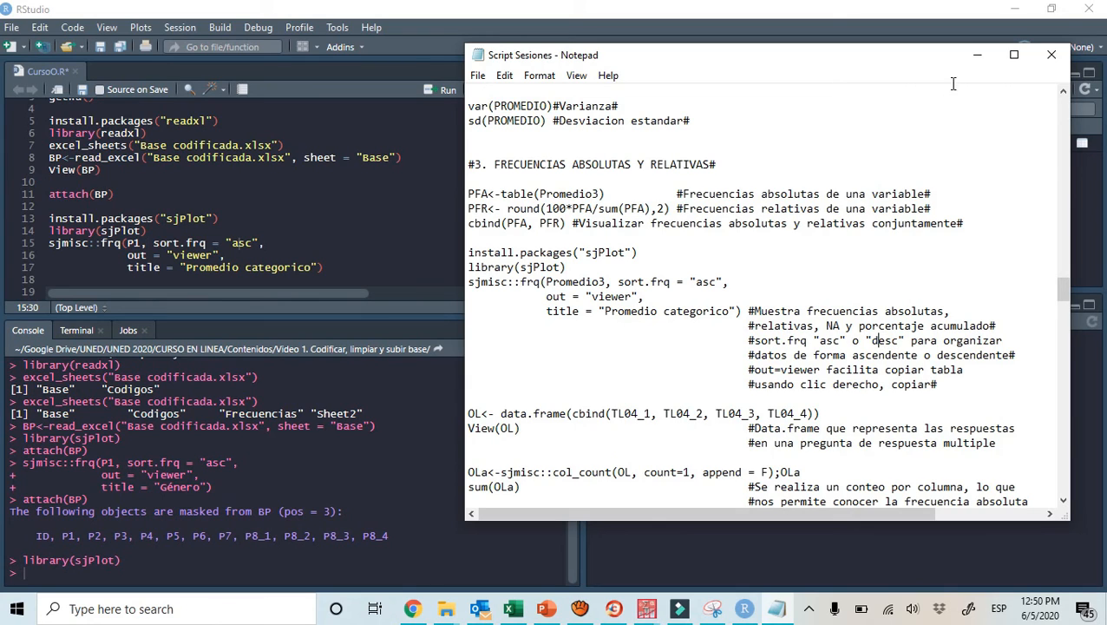
{"action": "left_click", "coordinate": [977, 57]}
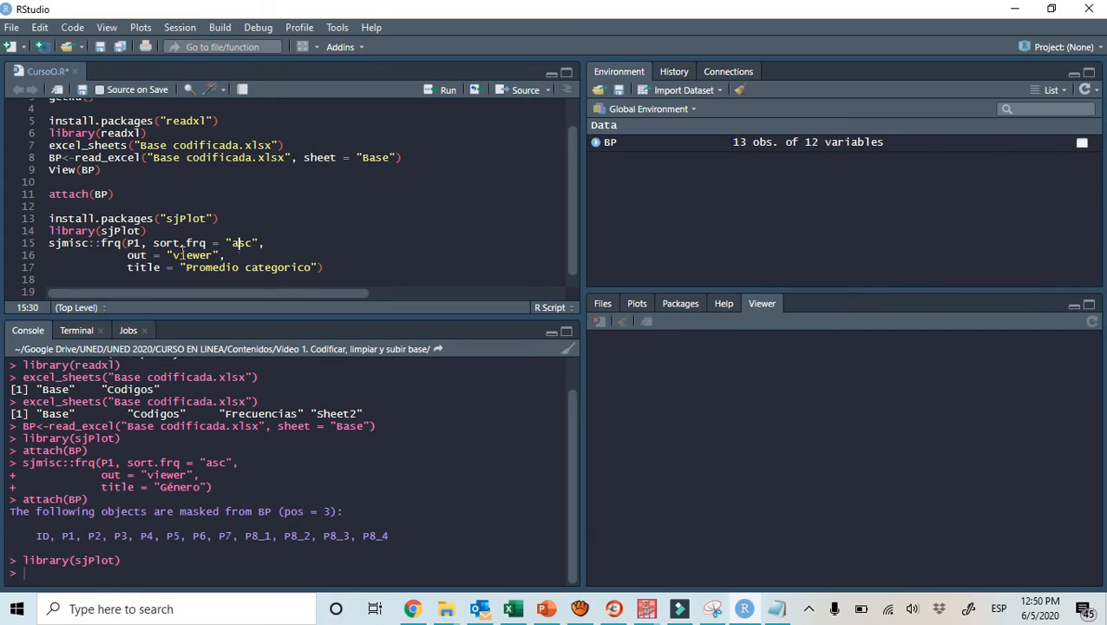
Replace the frq call's title "Promedio categorico" with "Genero" and run the call for P1 with viewer output
{"action": "left_click", "coordinate": [180, 256]}
{"action": "left_click", "coordinate": [160, 268]}
{"action": "left_click", "coordinate": [198, 267]}
{"action": "key", "text": "Right"}
{"action": "key", "text": "Right"}
{"action": "key", "text": "Right"}
{"action": "key", "text": "Right"}
{"action": "key", "text": "Right"}
{"action": "key", "text": "Right"}
{"action": "key", "text": "Right"}
{"action": "key", "text": "Right"}
{"action": "key", "text": "Right"}
{"action": "key", "text": "Right"}
{"action": "key", "text": "Right"}
{"action": "key", "text": "Right"}
{"action": "key", "text": "Right"}
{"action": "key", "text": "Right"}
{"action": "key", "text": "Right"}
{"action": "key", "text": "Right"}
{"action": "key", "text": "Right"}
{"action": "key", "text": "BackSpace"}
{"action": "key", "text": "BackSpace"}
{"action": "key", "text": "BackSpace"}
{"action": "key", "text": "BackSpace"}
{"action": "key", "text": "BackSpace"}
{"action": "key", "text": "BackSpace"}
{"action": "key", "text": "BackSpace"}
{"action": "key", "text": "BackSpace"}
{"action": "key", "text": "BackSpace"}
{"action": "key", "text": "BackSpace"}
{"action": "key", "text": "BackSpace"}
{"action": "key", "text": "BackSpace"}
{"action": "key", "text": "BackSpace"}
{"action": "key", "text": "BackSpace"}
{"action": "key", "text": "BackSpace"}
{"action": "key", "text": "BackSpace"}
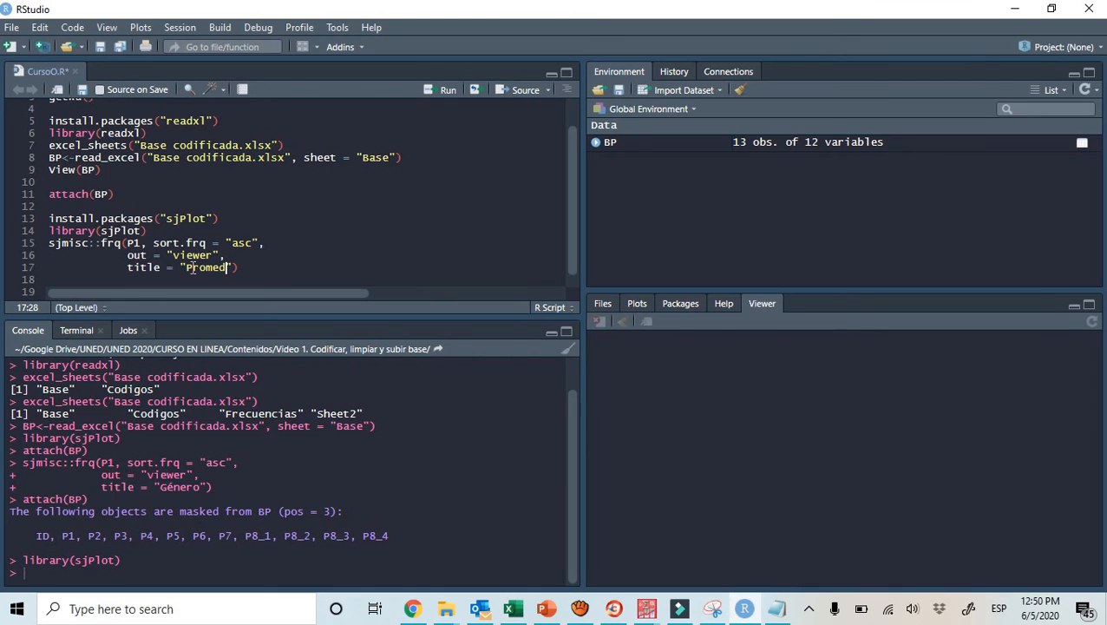
{"action": "key", "text": "BackSpace"}
{"action": "key", "text": "BackSpace"}
{"action": "key", "text": "BackSpace"}
{"action": "type", "text": "G"}
{"action": "type", "text": "é"}
{"action": "type", "text": "n"}
{"action": "type", "text": "ero"}
{"action": "left_click", "coordinate": [247, 270]}
{"action": "left_click", "coordinate": [428, 95]}
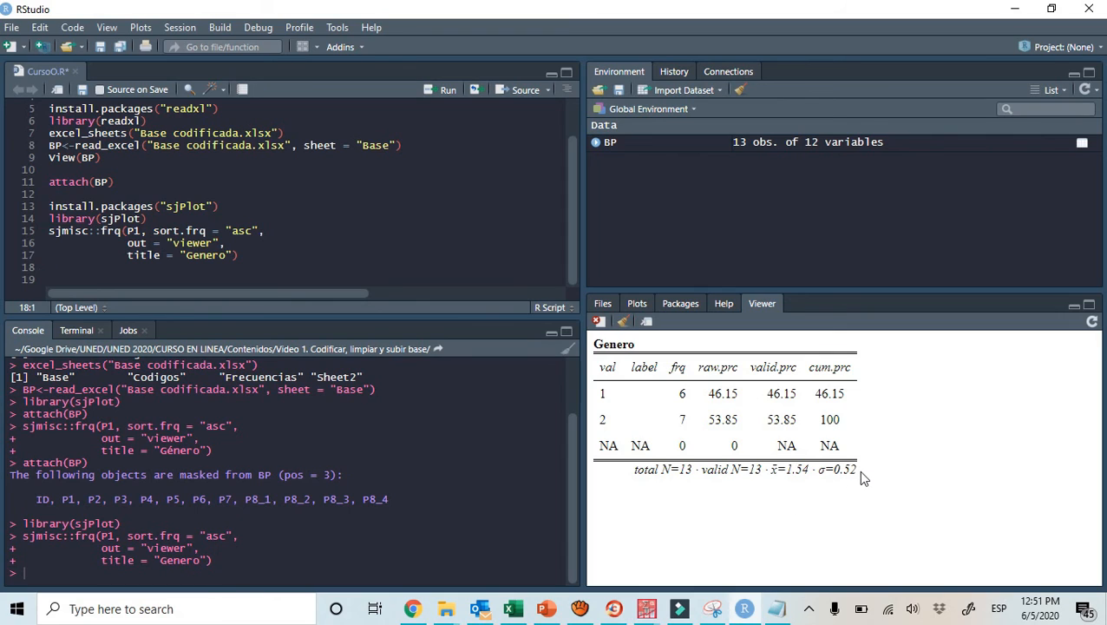
Copy the whole Genero frequency table from the RStudio Viewer and switch to Sheet2 of the Base codificada workbook in Excel
{"action": "left_click_drag", "start_coordinate": [859, 469], "coordinate": [595, 344]}
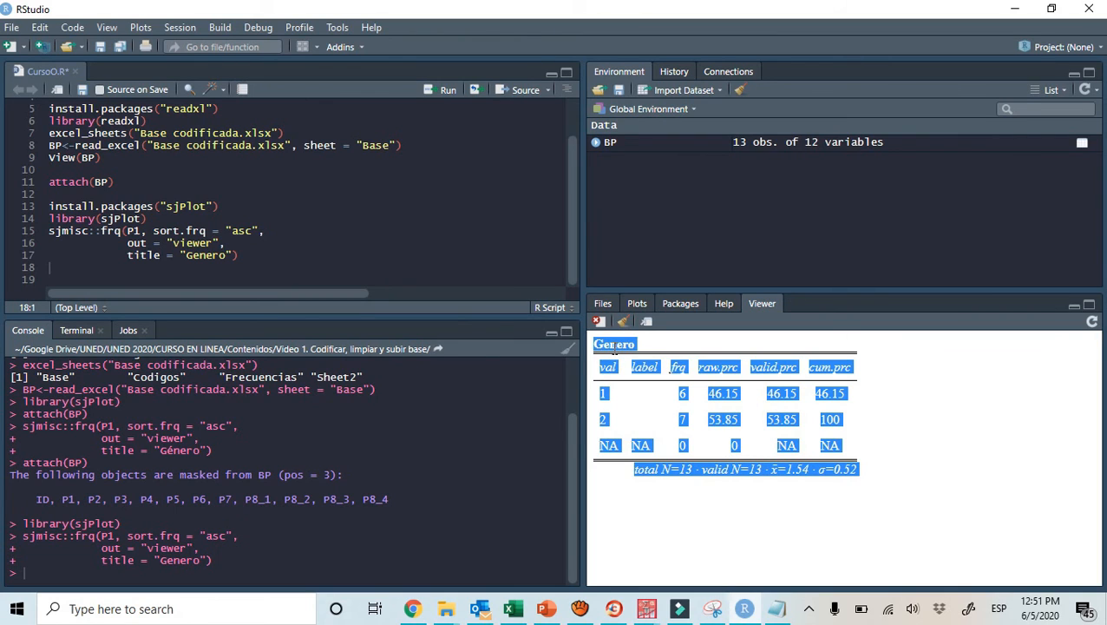
{"action": "right_click", "coordinate": [614, 347]}
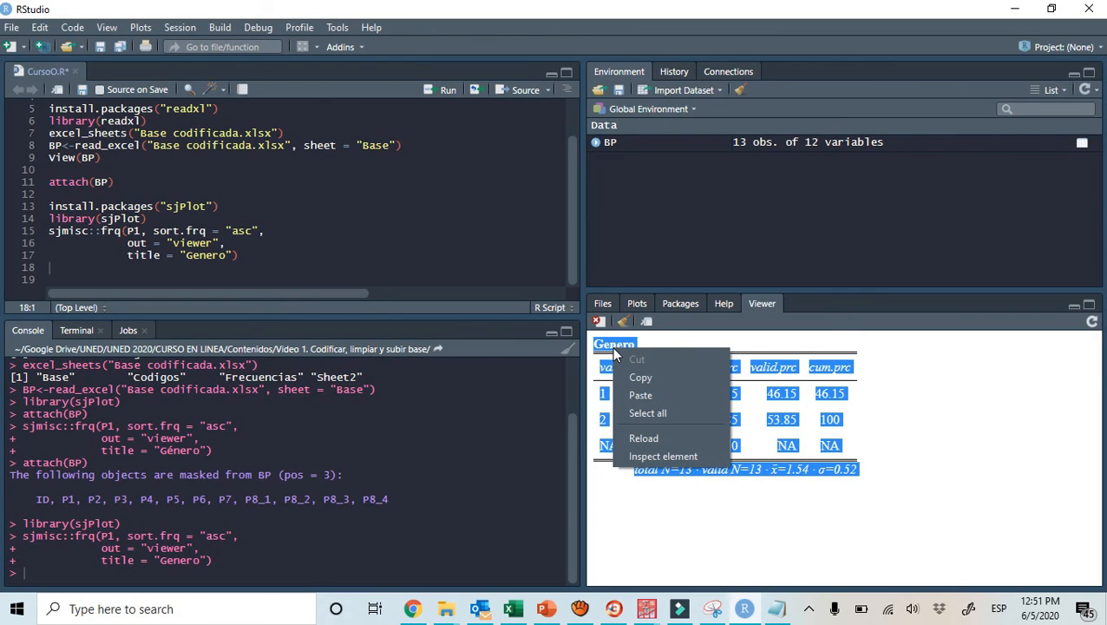
{"action": "left_click", "coordinate": [628, 374]}
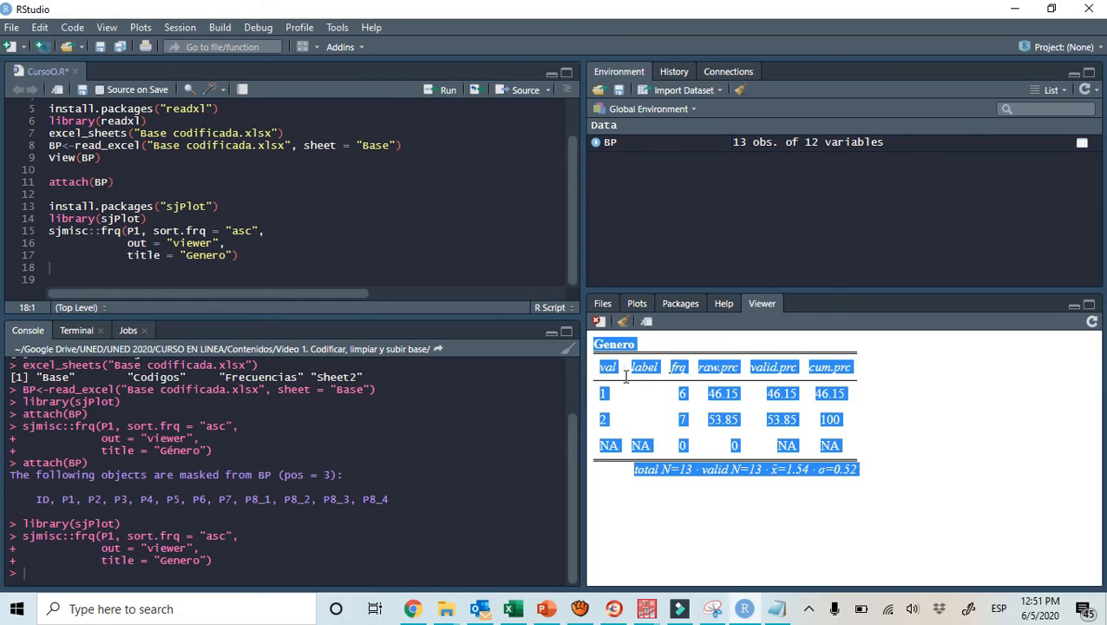
{"action": "left_click", "coordinate": [517, 599]}
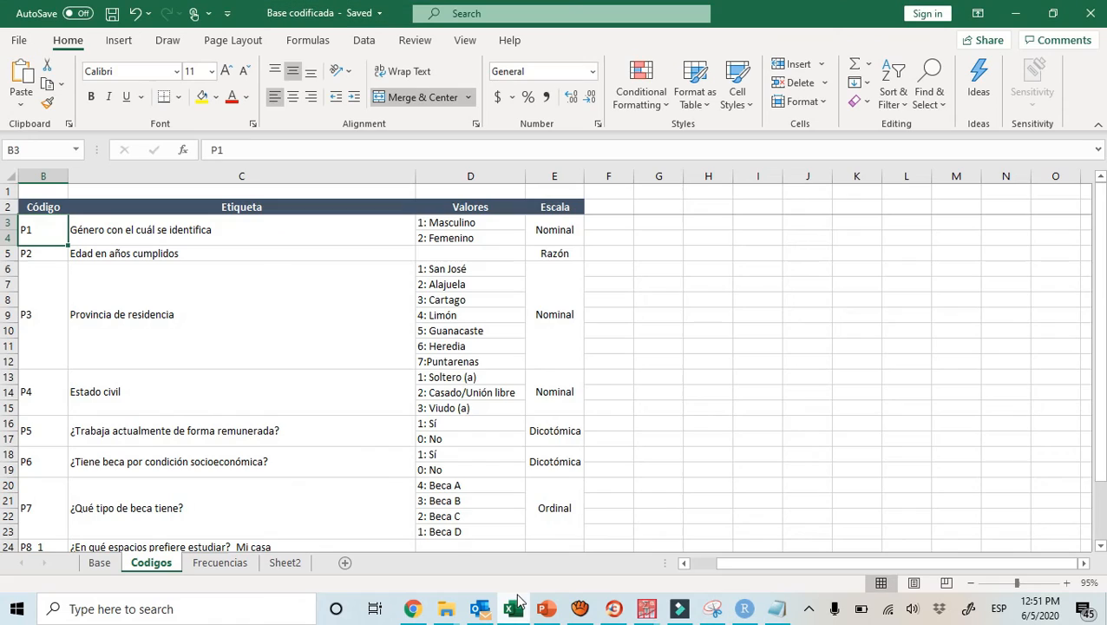
{"action": "left_click", "coordinate": [286, 564]}
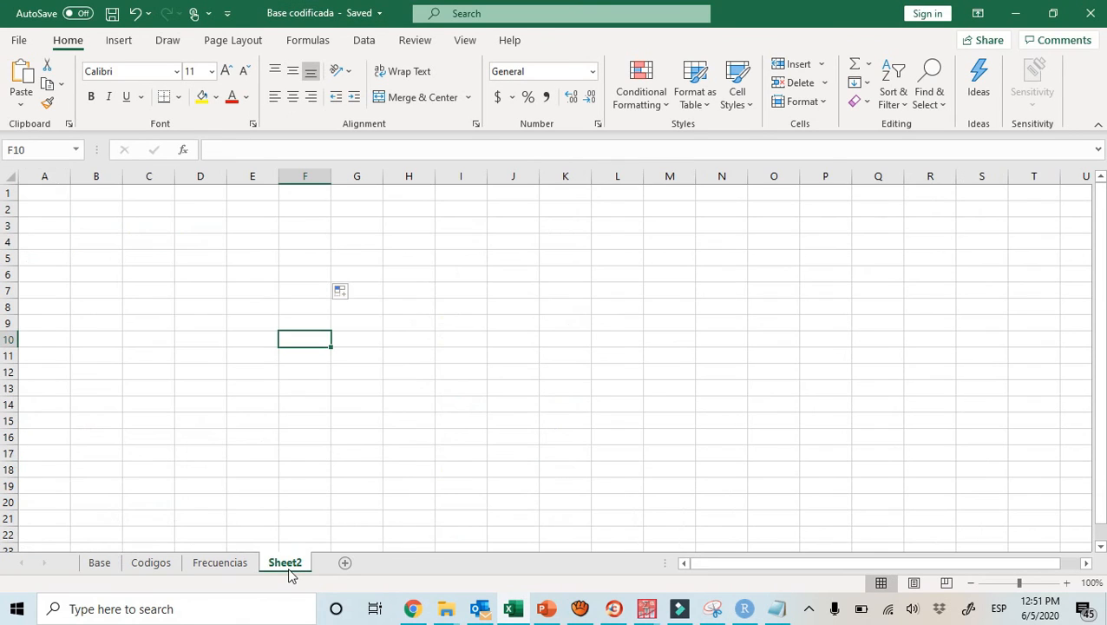
Try to paste the copied table at A2 with destination formatting and at B2 with a plain paste, and clear B2
{"action": "left_click", "coordinate": [55, 207]}
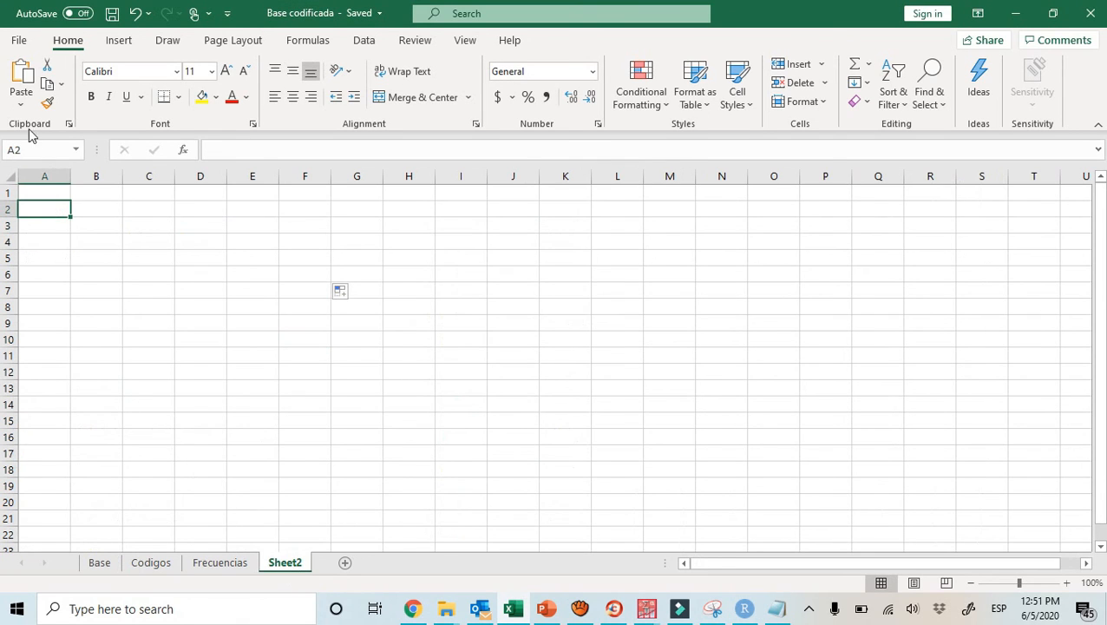
{"action": "left_click", "coordinate": [21, 104]}
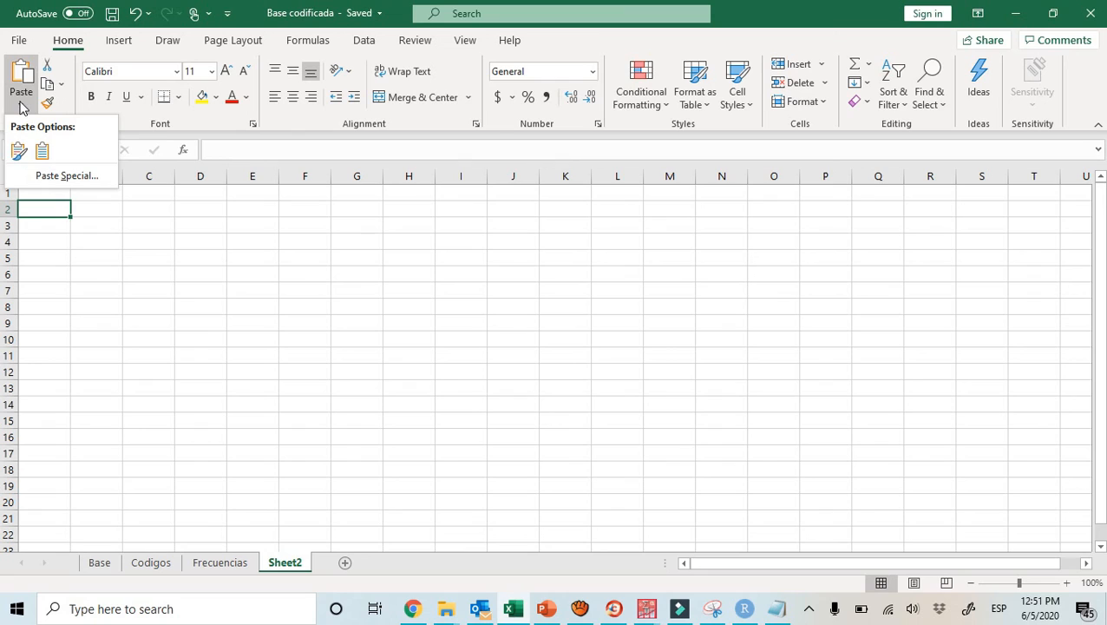
{"action": "left_click", "coordinate": [42, 150]}
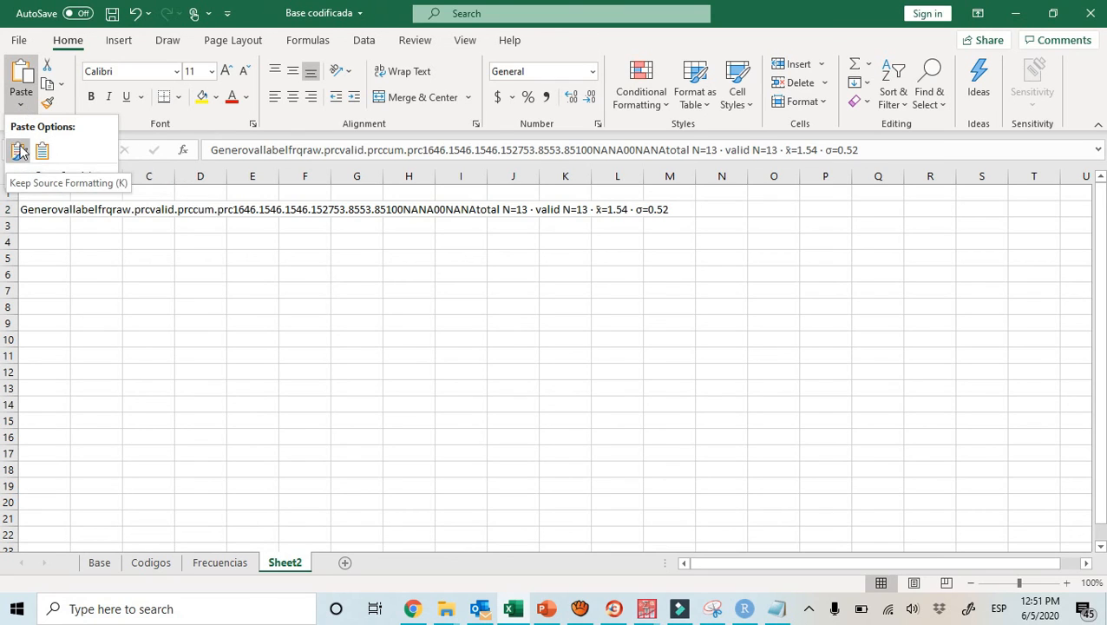
{"action": "left_click", "coordinate": [84, 313]}
{"action": "left_click", "coordinate": [94, 211]}
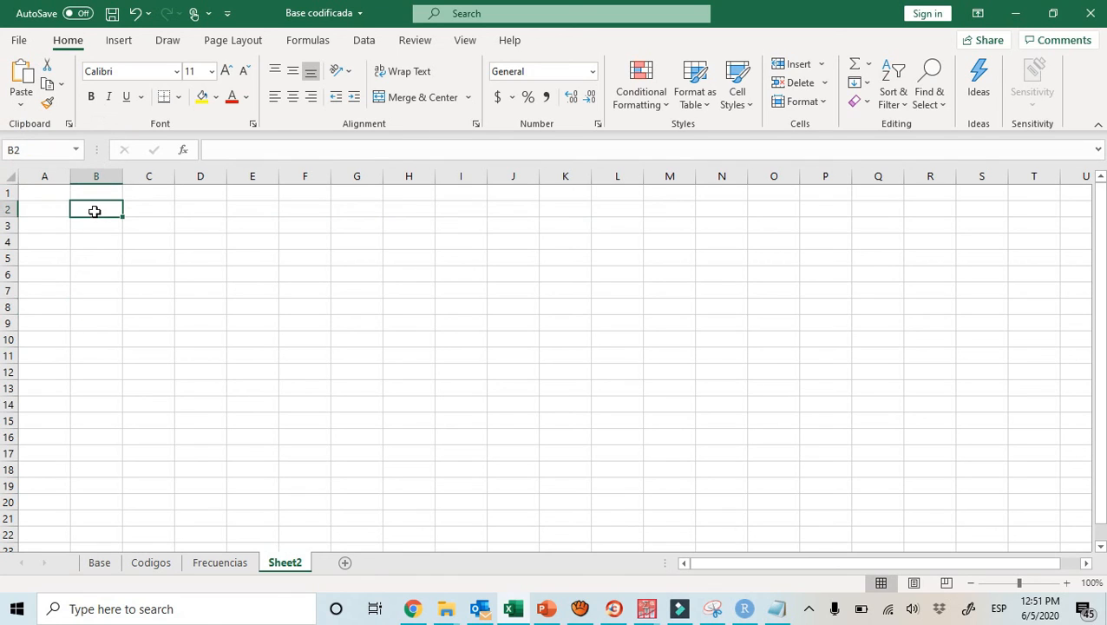
{"action": "key", "text": "ctrl+v"}
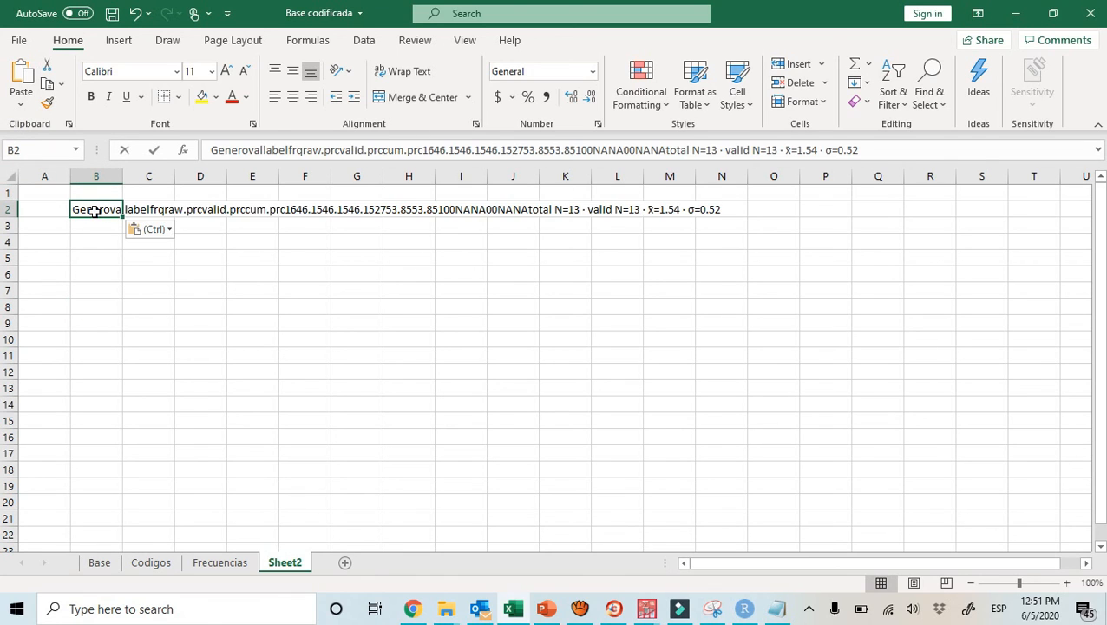
{"action": "key", "text": "BackSpace"}
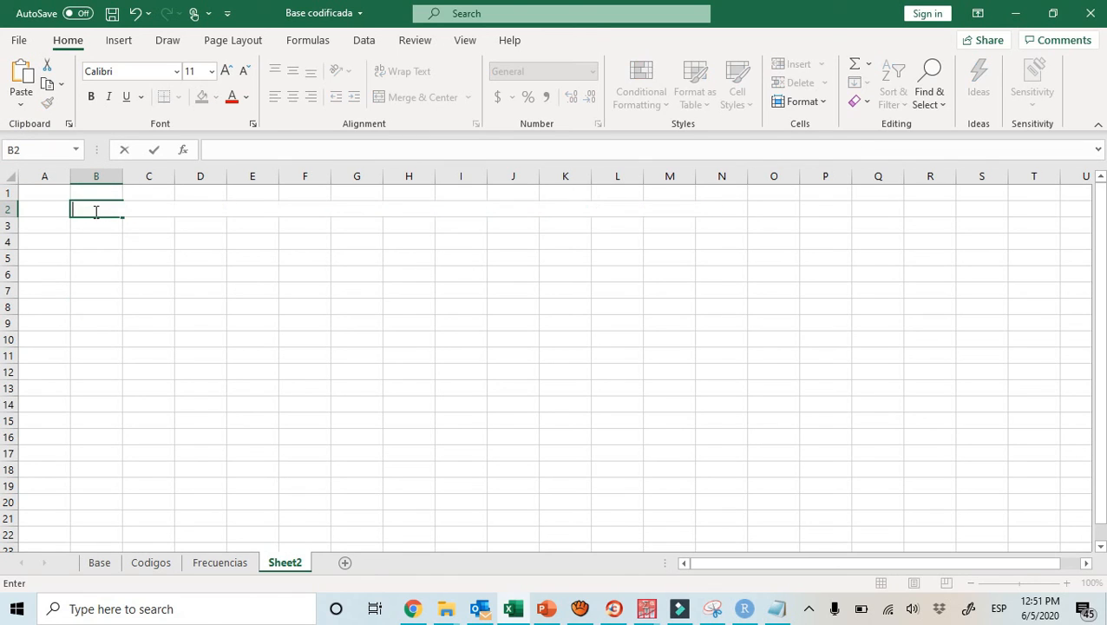
Copy the complete Genero table, including its totals line, from the RStudio Viewer again and paste it into Excel's Sheet2 at C5
{"action": "left_click", "coordinate": [745, 610]}
{"action": "left_click", "coordinate": [881, 492]}
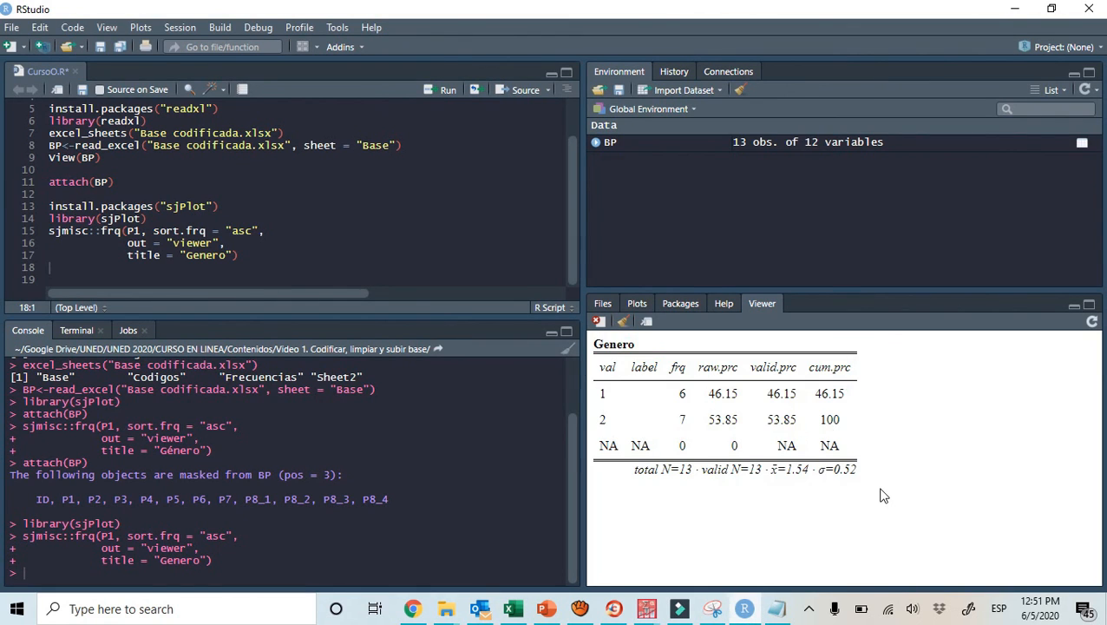
{"action": "left_click_drag", "start_coordinate": [865, 473], "coordinate": [604, 347]}
{"action": "right_click", "coordinate": [604, 347]}
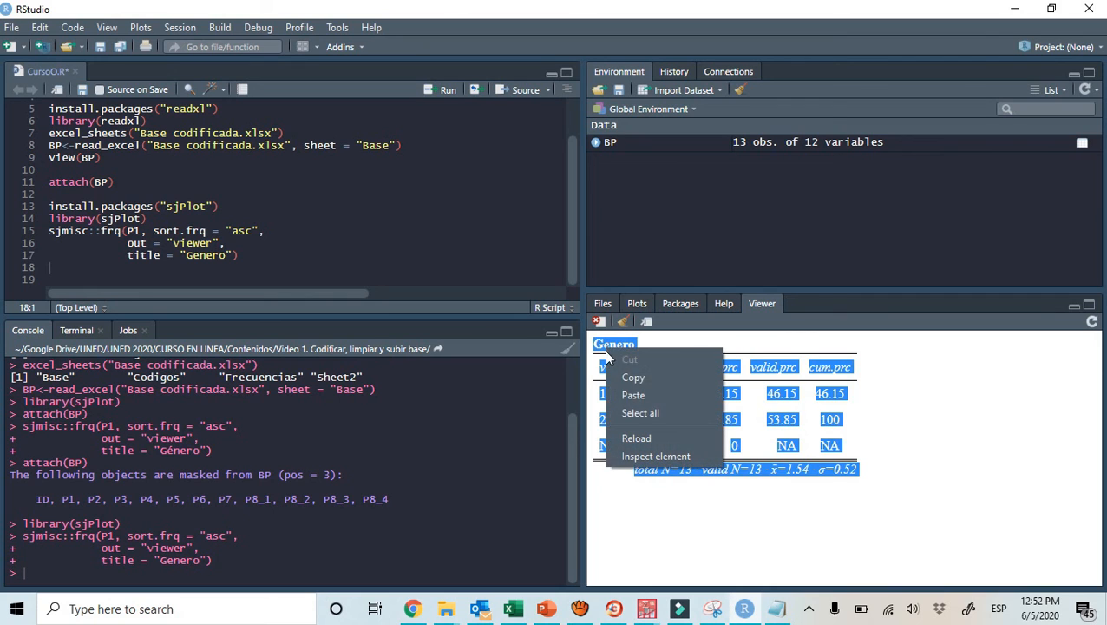
{"action": "left_click", "coordinate": [617, 380]}
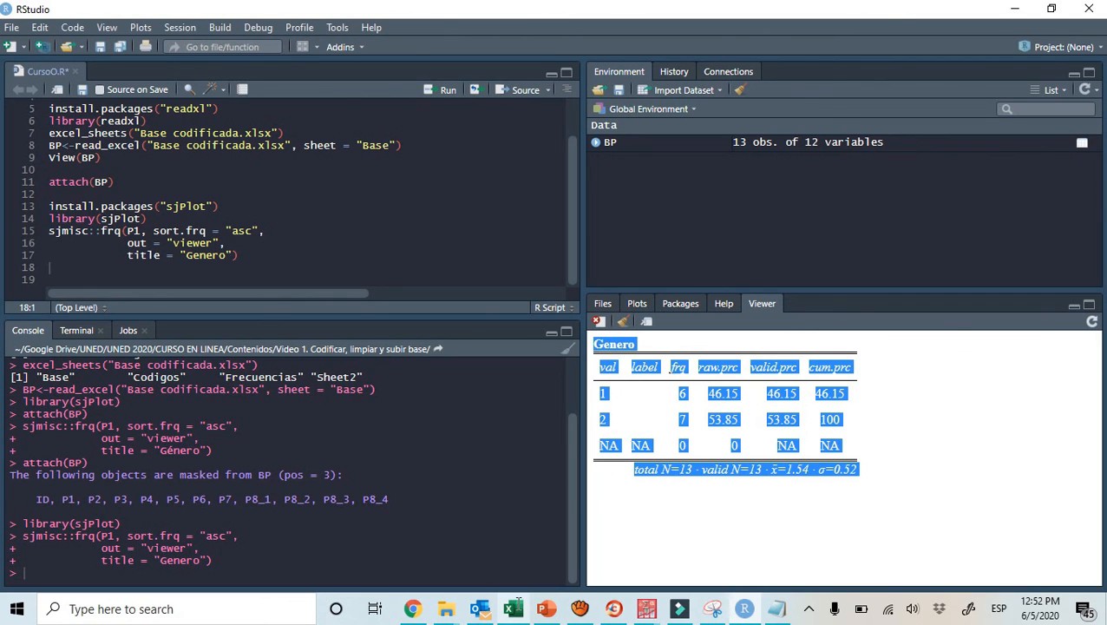
{"action": "left_click", "coordinate": [512, 609]}
{"action": "left_click", "coordinate": [152, 252]}
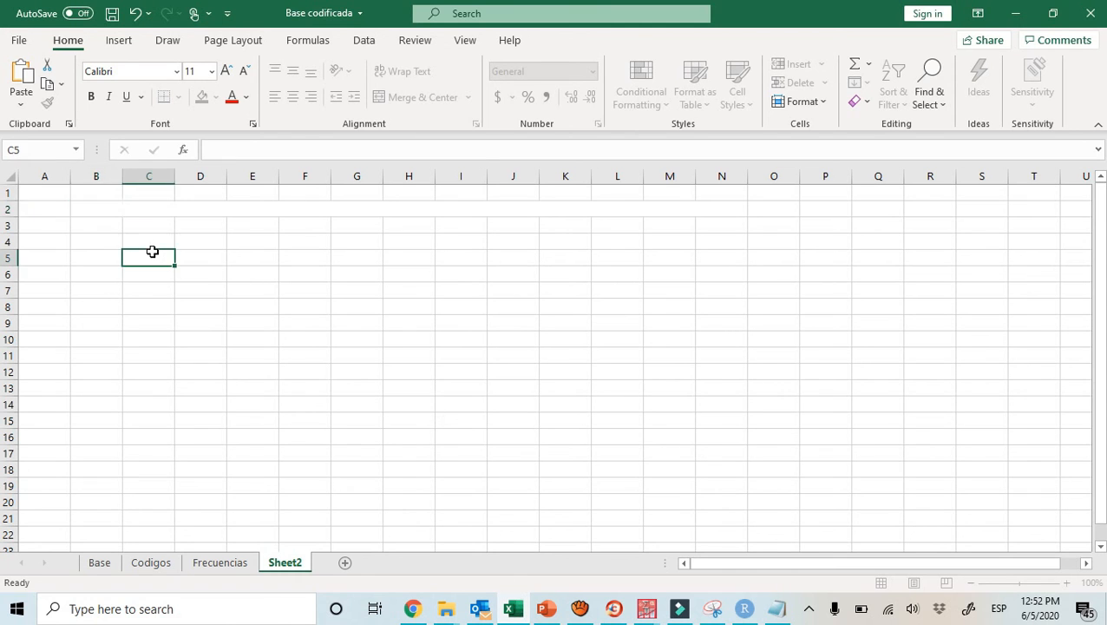
{"action": "key", "text": "ctrl+v"}
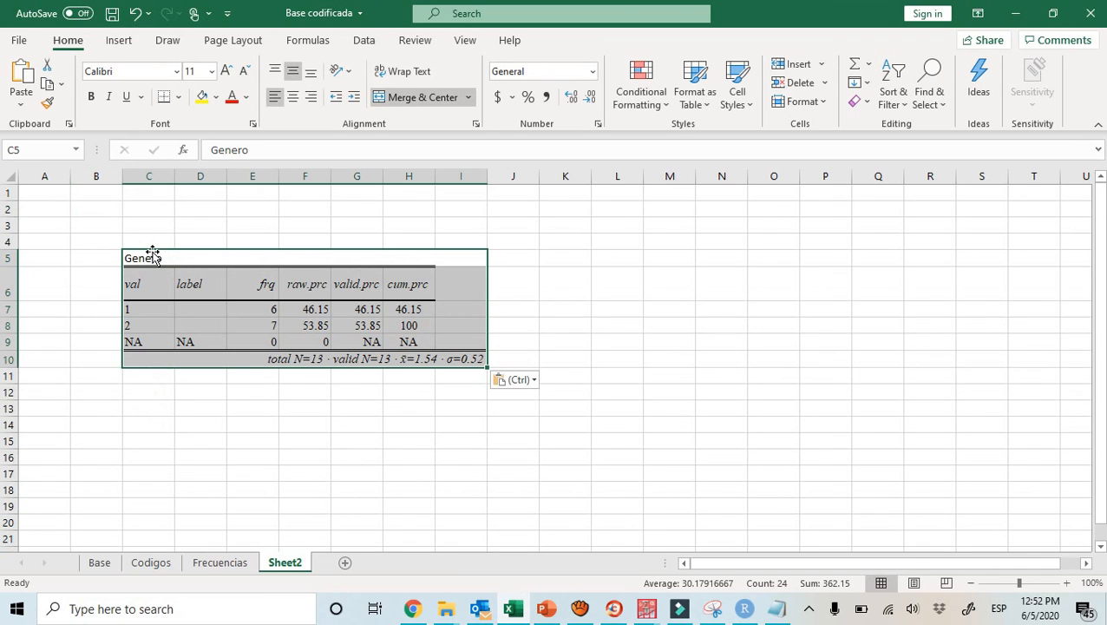
{"action": "left_click", "coordinate": [201, 395]}
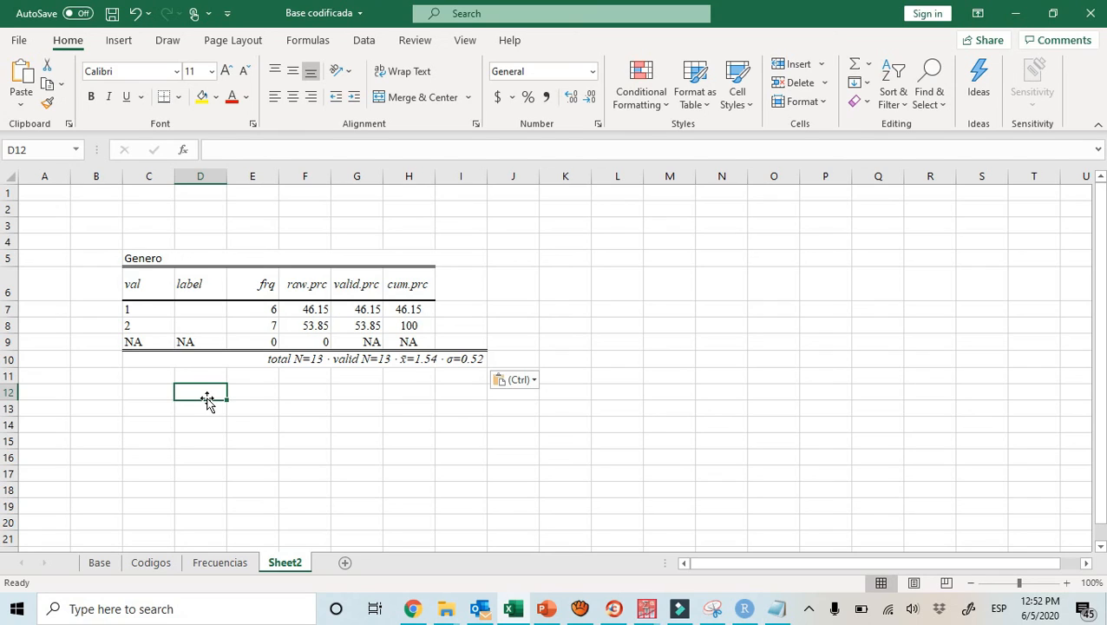
{"action": "left_click", "coordinate": [153, 371]}
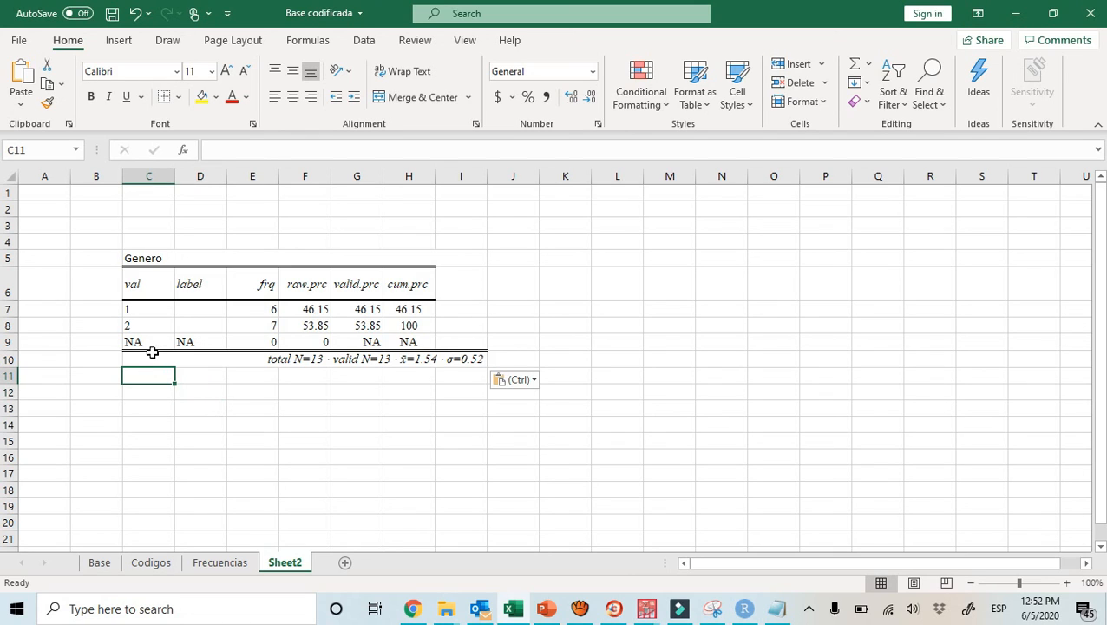